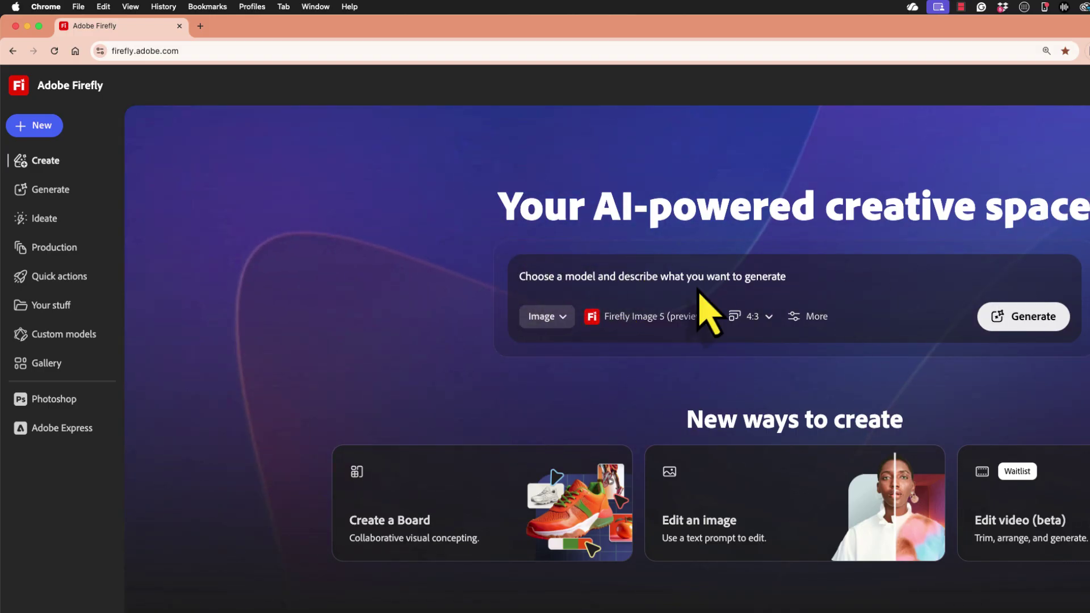
Step: Keep Image generation on Firefly Image 5 (preview) and change the aspect ratio from 4:3 to 16:9
click(565, 319)
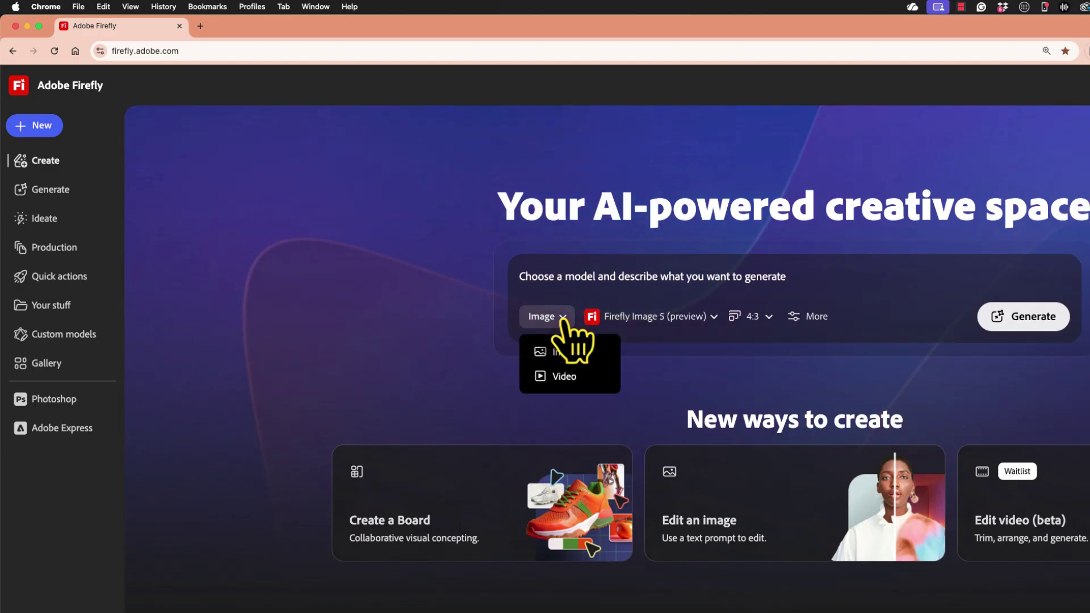
click(569, 353)
click(635, 318)
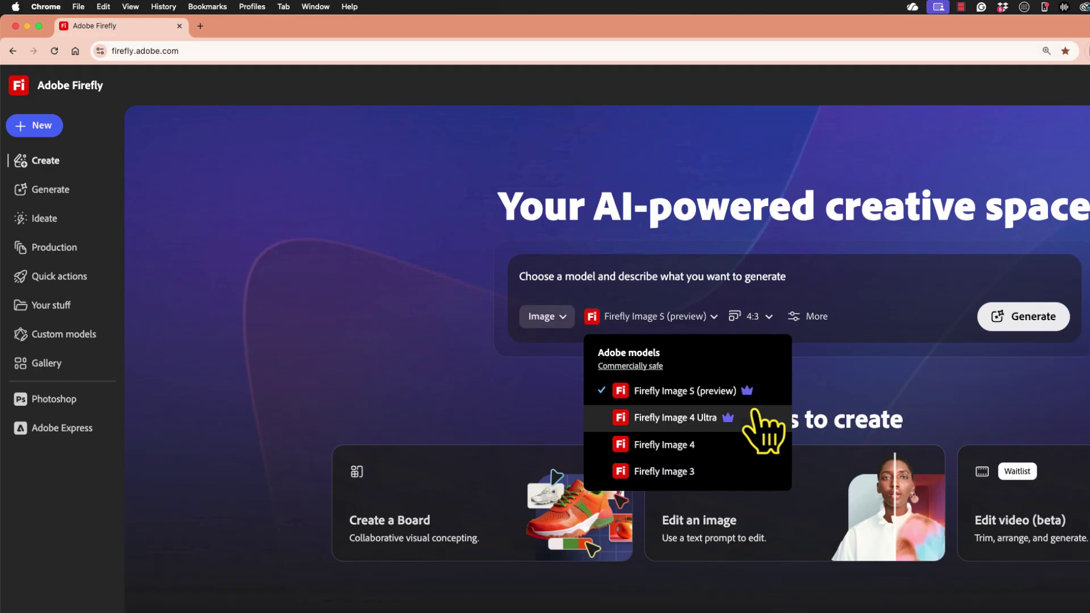
click(697, 318)
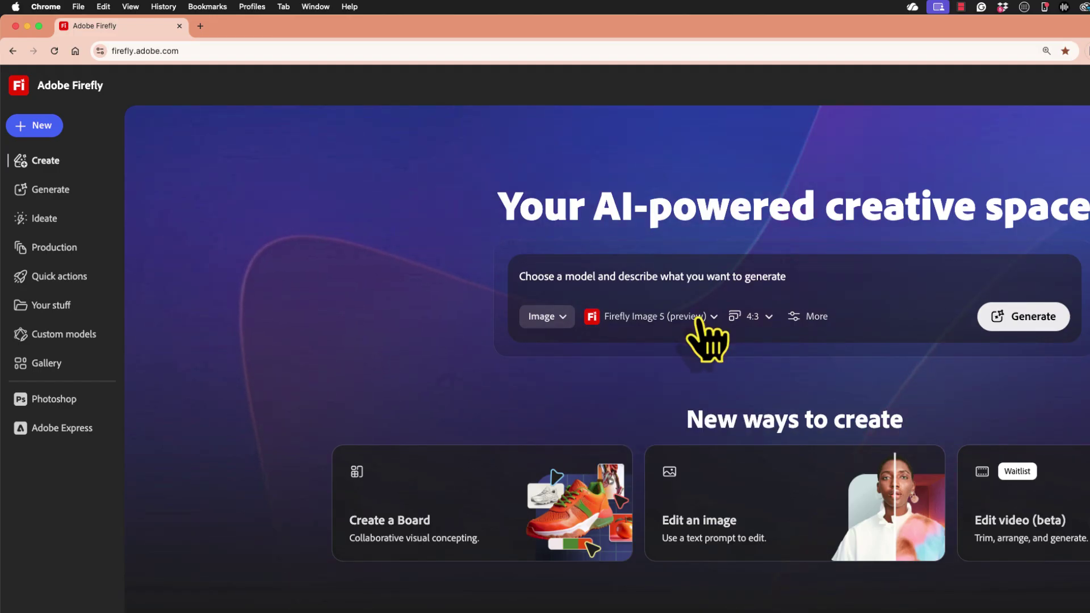
click(700, 319)
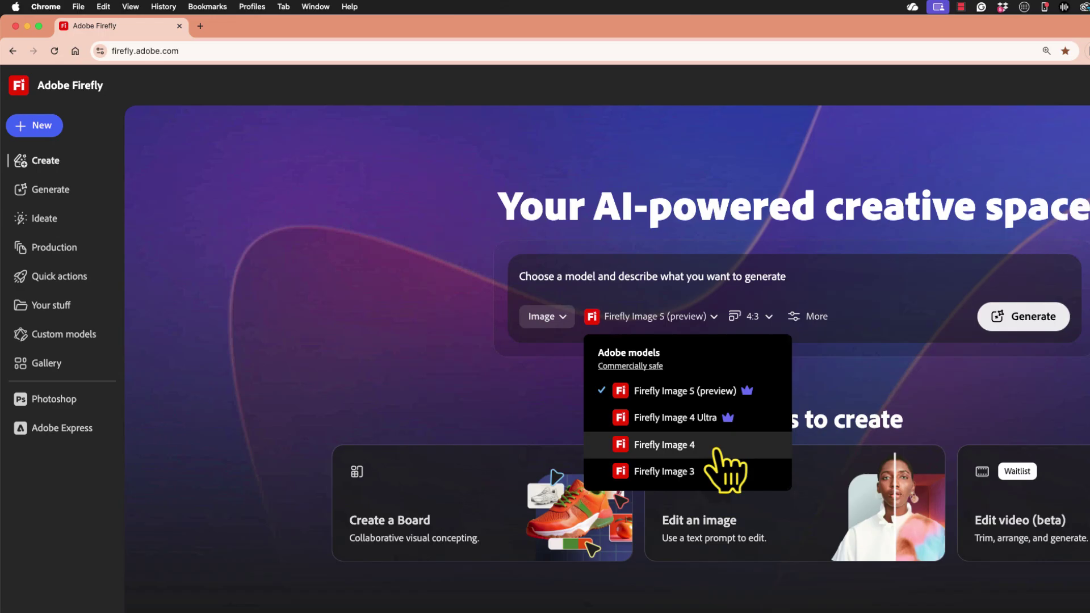
key(Escape)
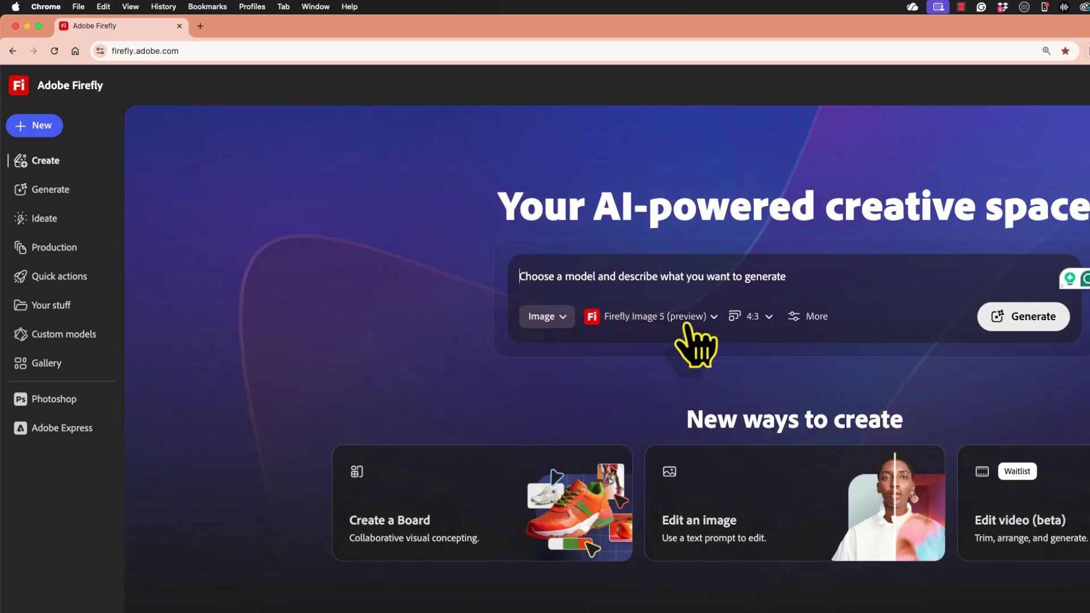
click(770, 318)
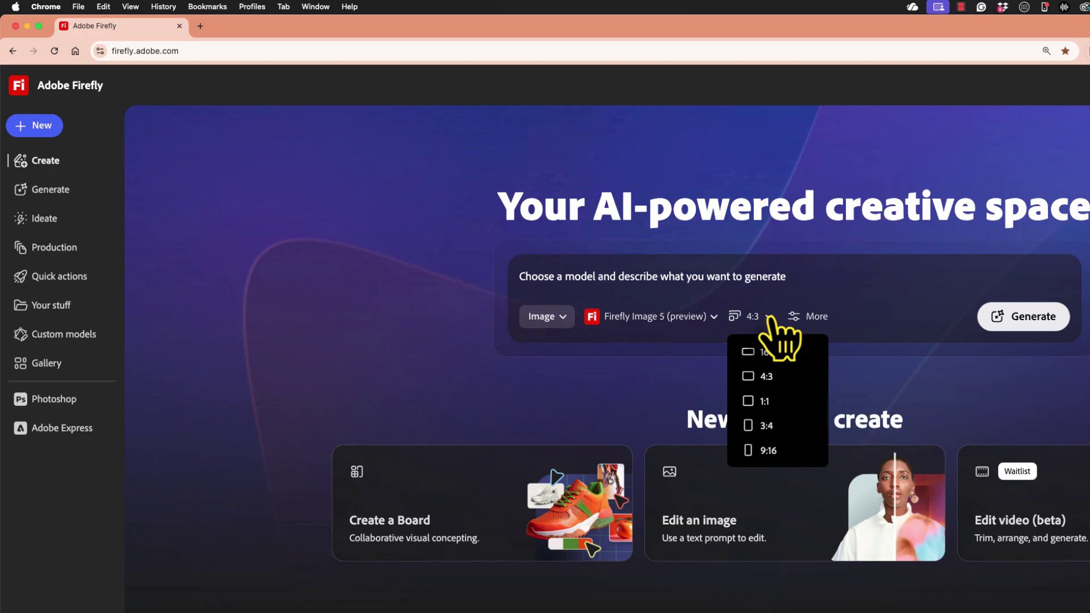
click(770, 319)
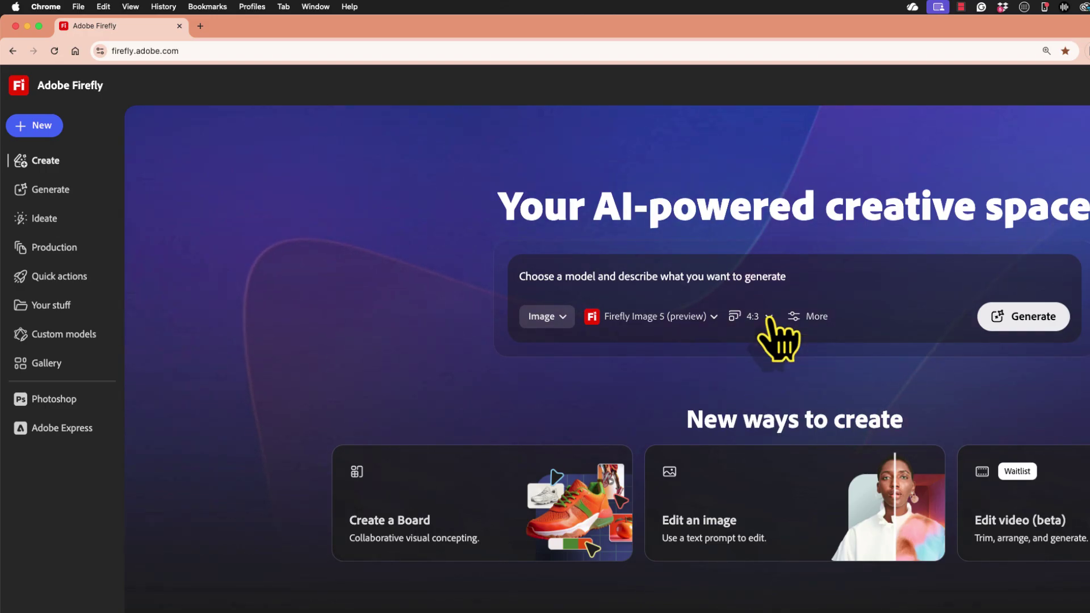
click(770, 319)
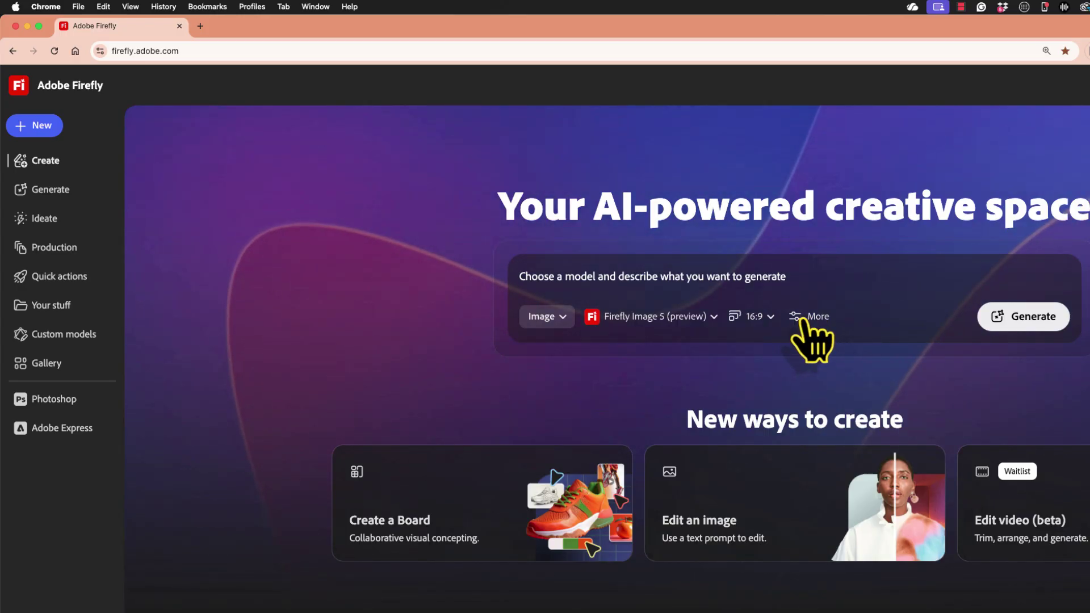
Step: Generate from a 'Fantasy artwork' prompt of a dragon, young archer, castle and dangerous birds flying around
click(818, 316)
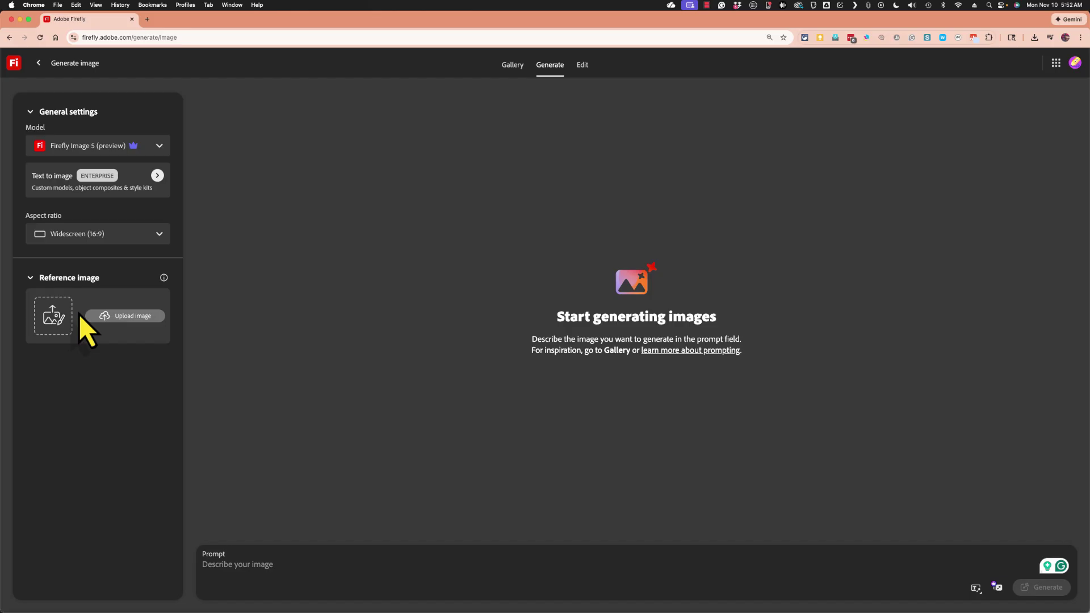
click(96, 316)
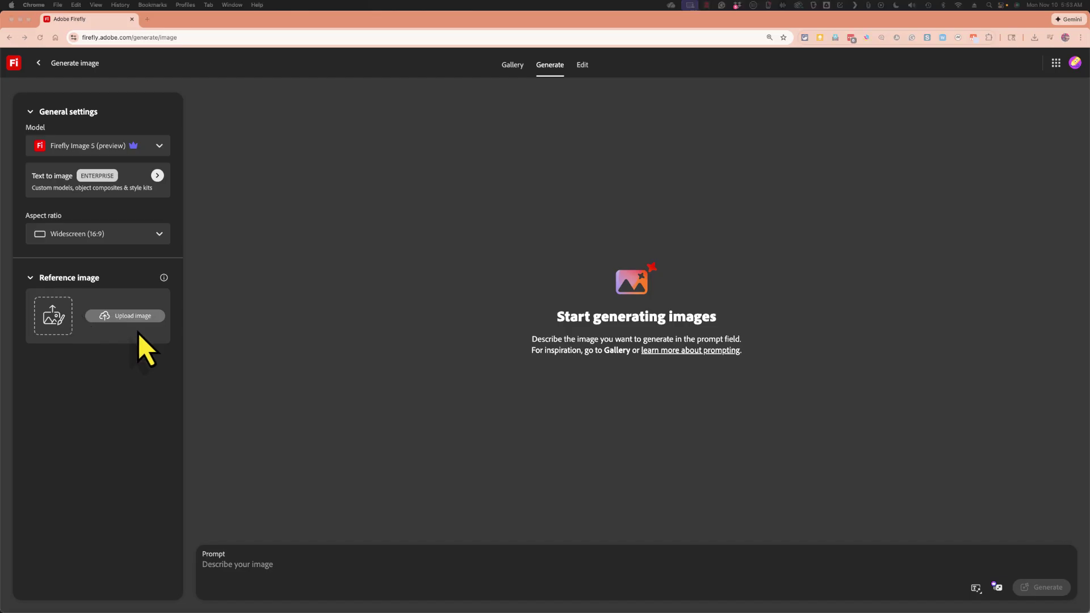
click(270, 571)
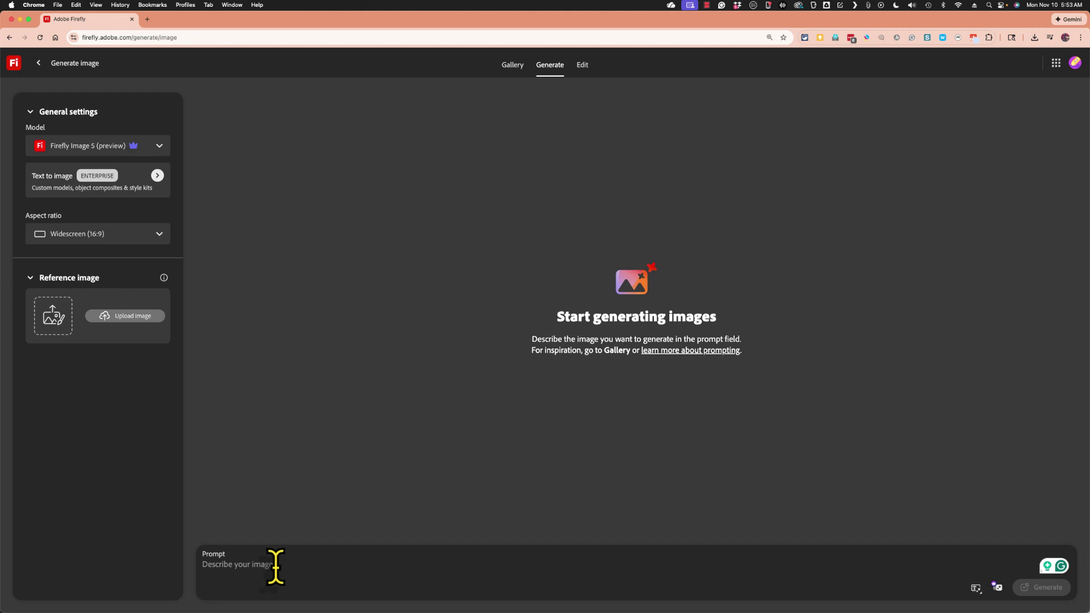
text(Imag)
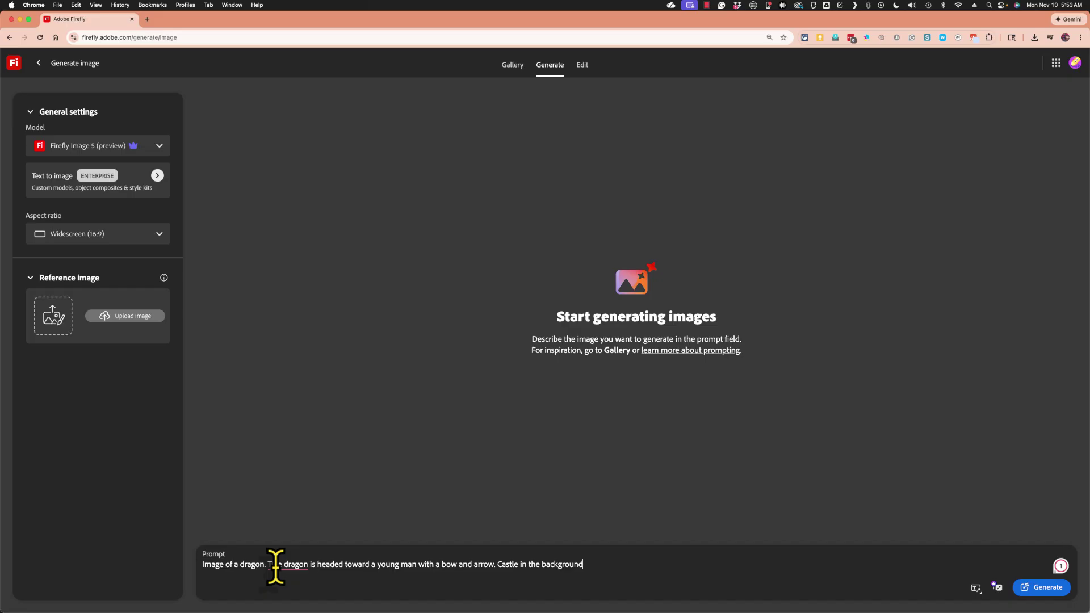
text(. Dangerous birds flying around.)
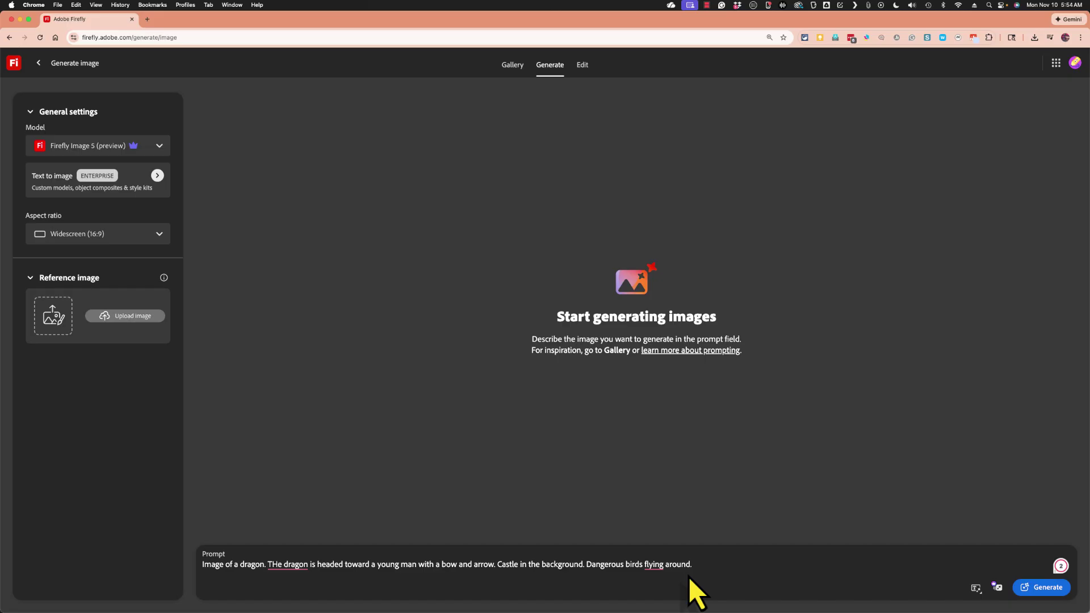
text(Fan)
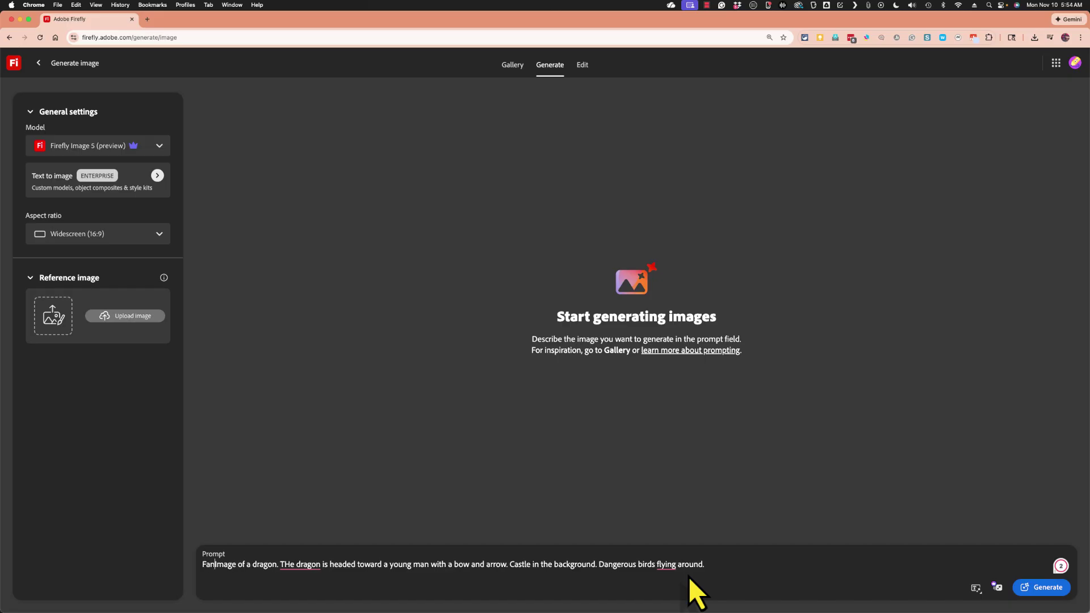
text(tasy )
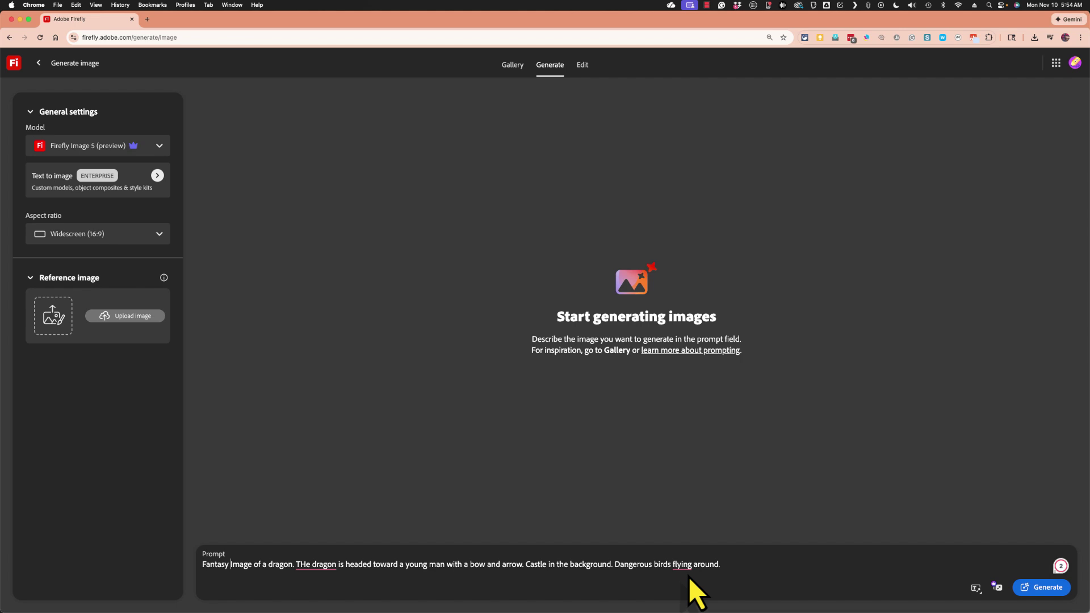
text(artwork)
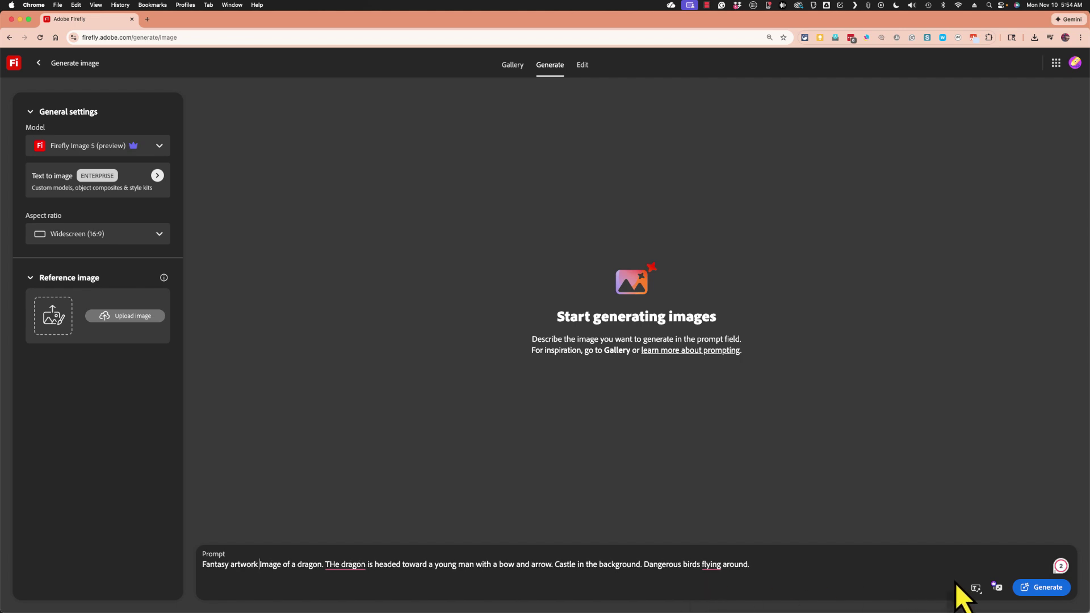
click(1047, 588)
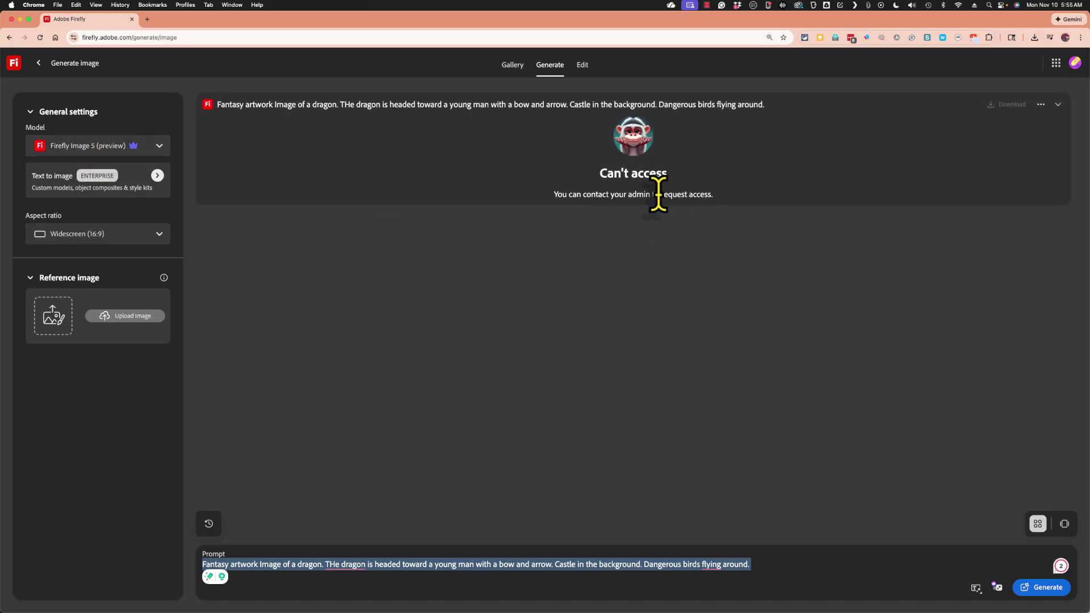
Step: Change the image model from Firefly Image 5 (preview) to Firefly Image 4
click(154, 146)
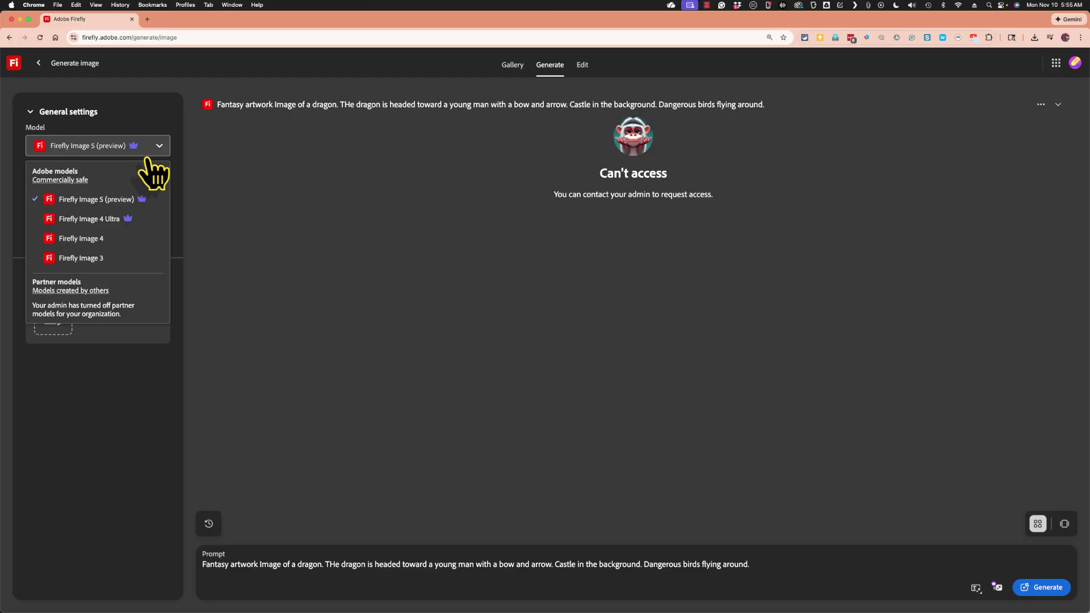
click(111, 239)
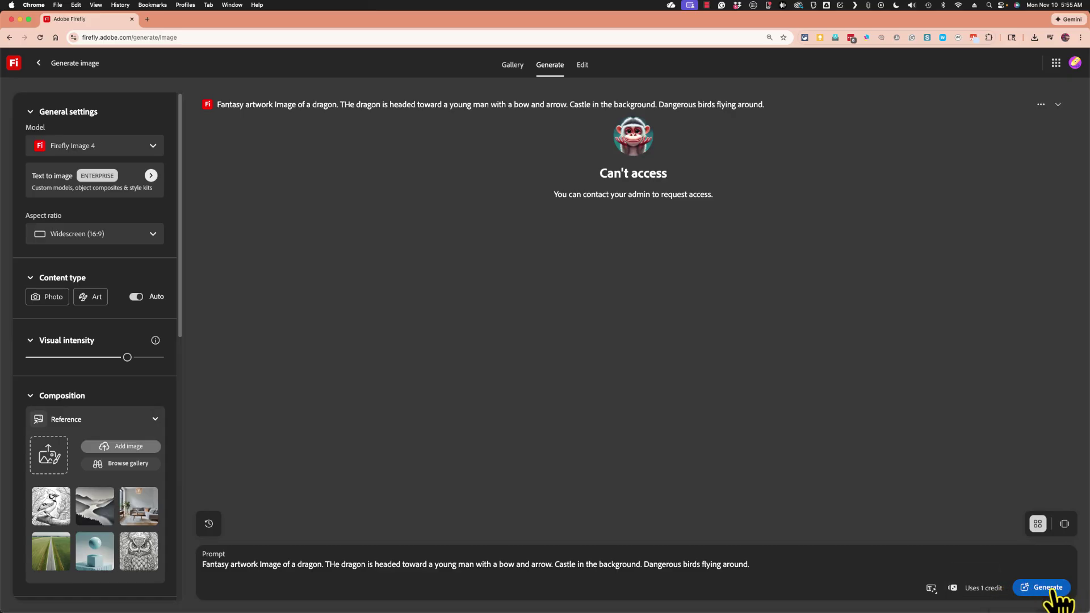
Step: Generate four widescreen dragon images with Firefly Image 4 and inspect each one up close
click(1054, 591)
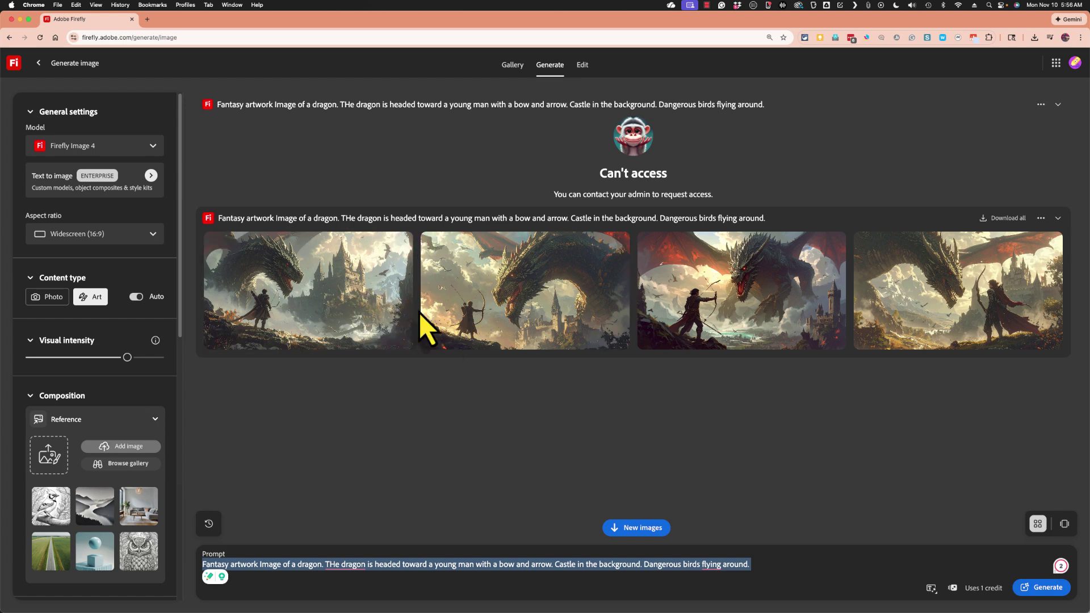
click(318, 305)
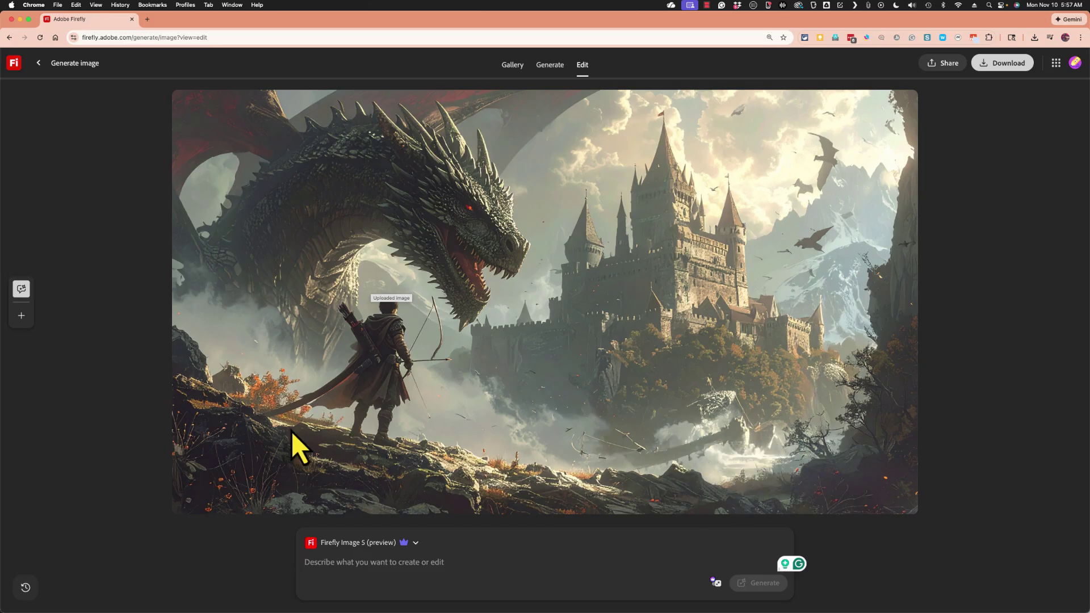
click(551, 67)
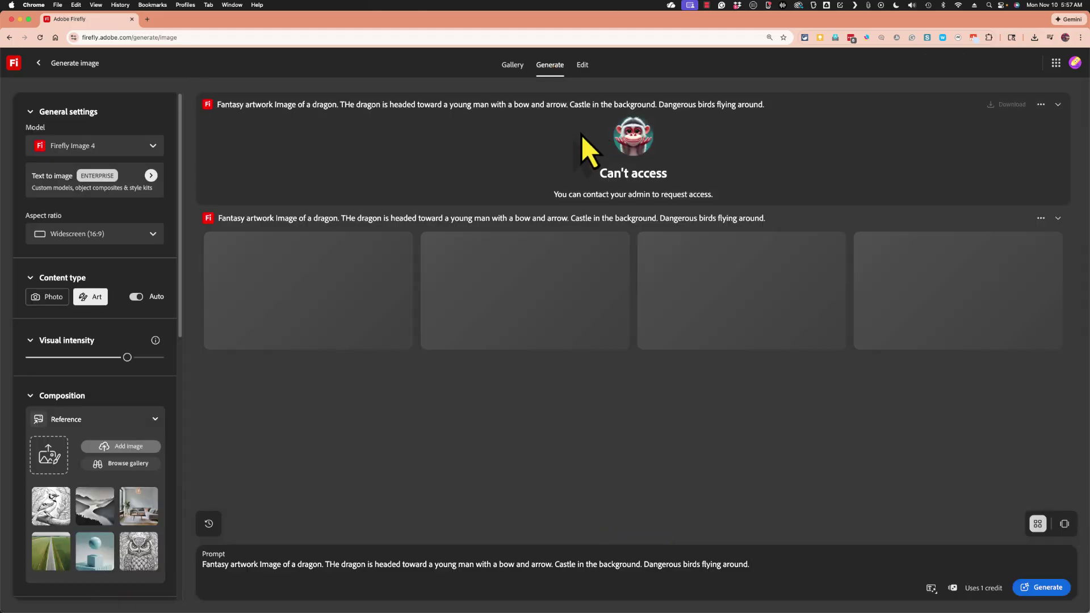
click(540, 288)
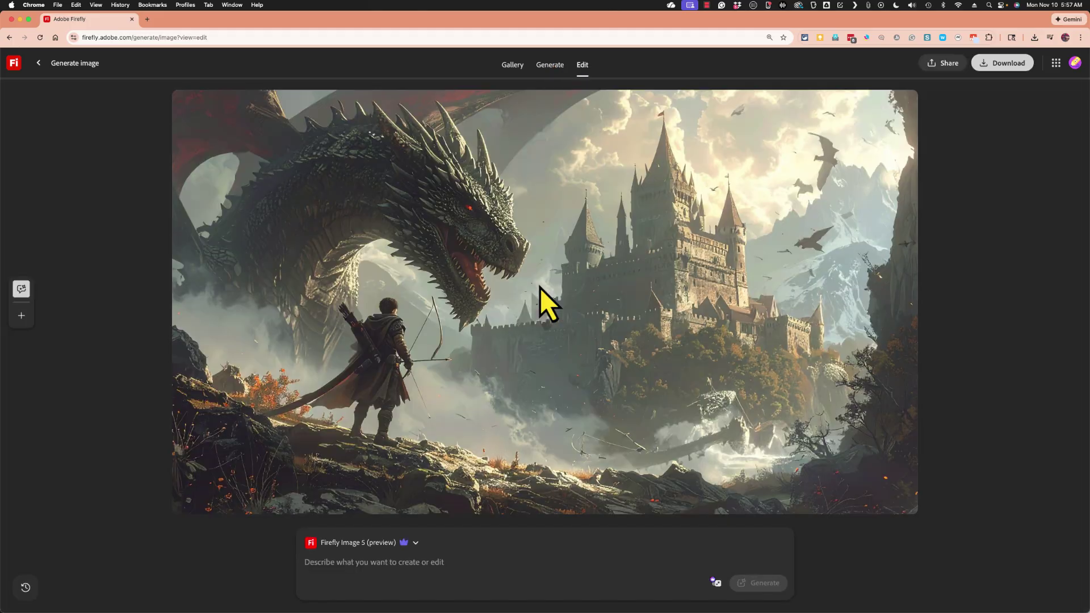
click(550, 65)
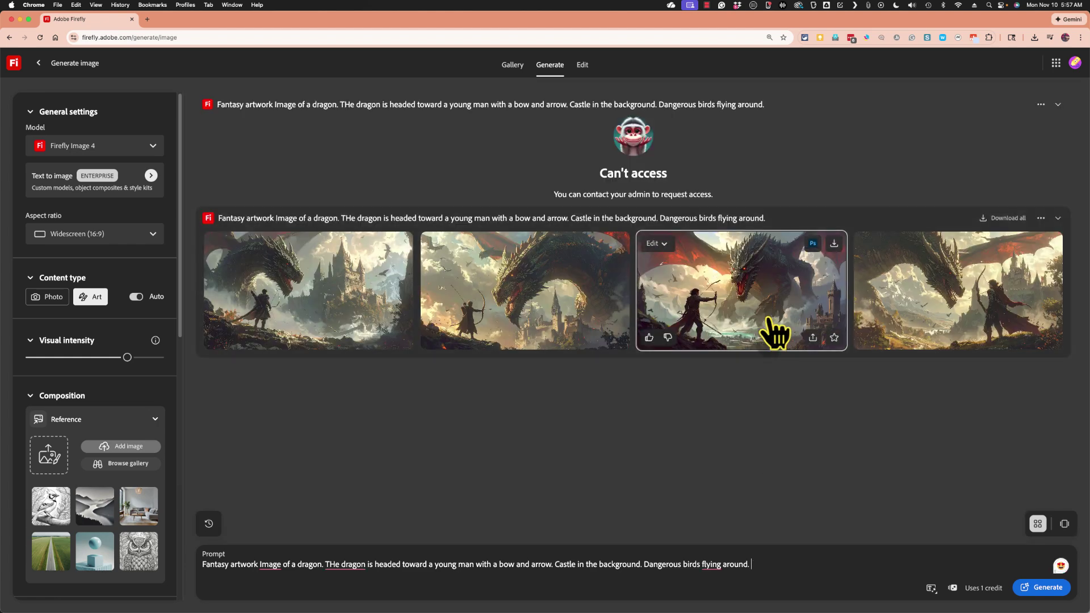
click(773, 327)
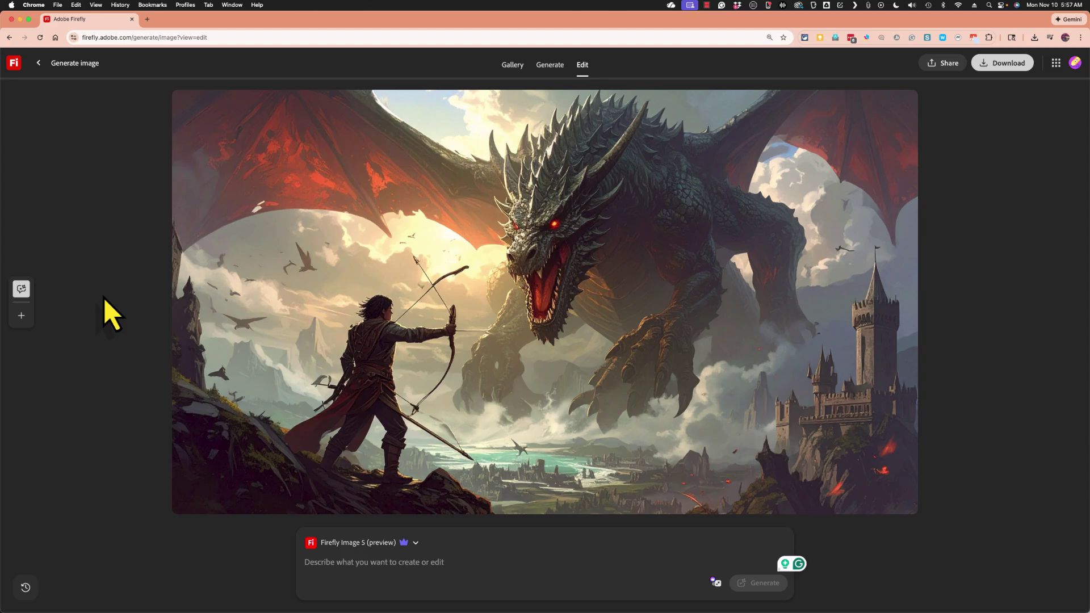
click(551, 66)
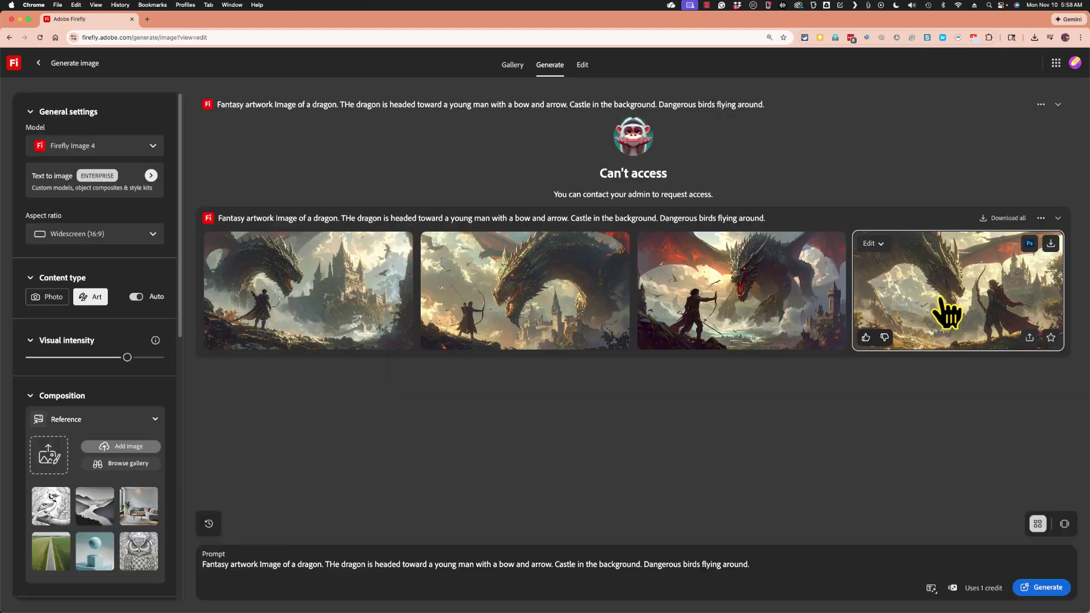
click(941, 301)
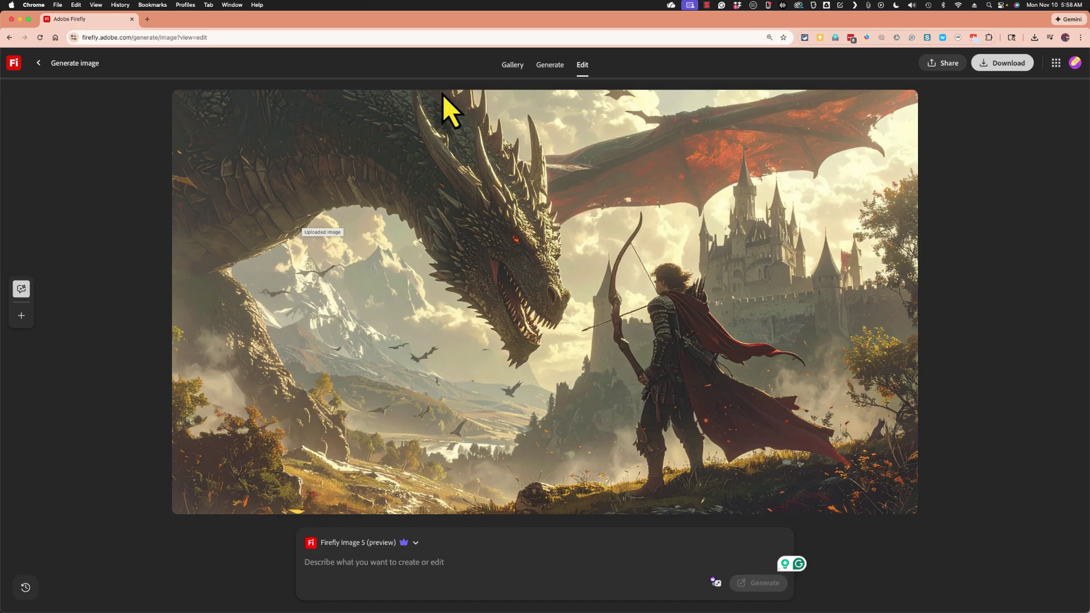
click(554, 67)
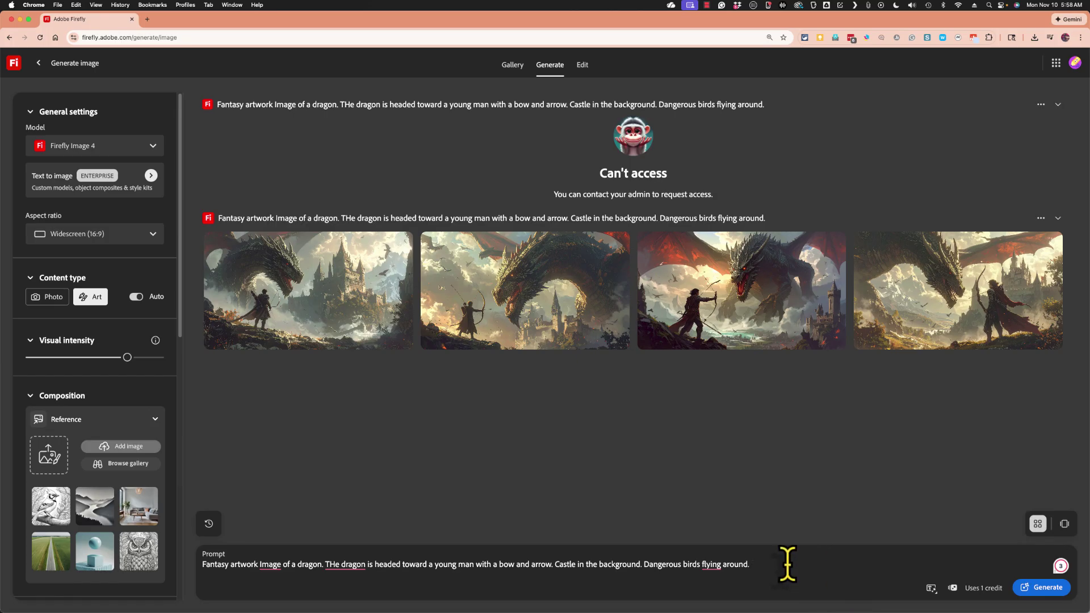
Step: Append 'There's a big boulder visible.' to the prompt, keep Art content type, and set visual intensity high
text(There's a big boulder visible.)
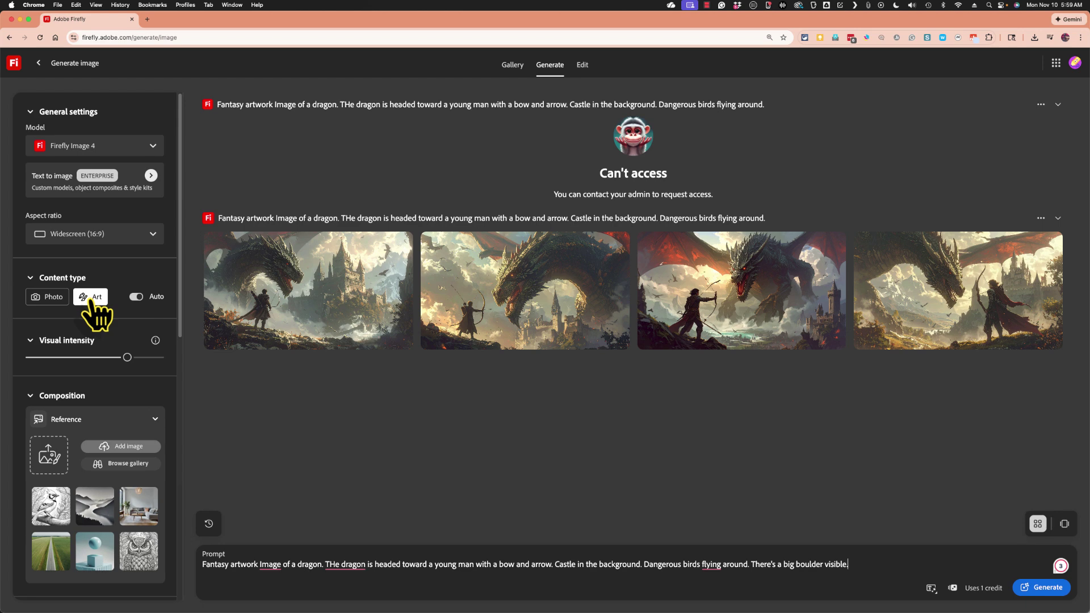
click(54, 297)
click(86, 297)
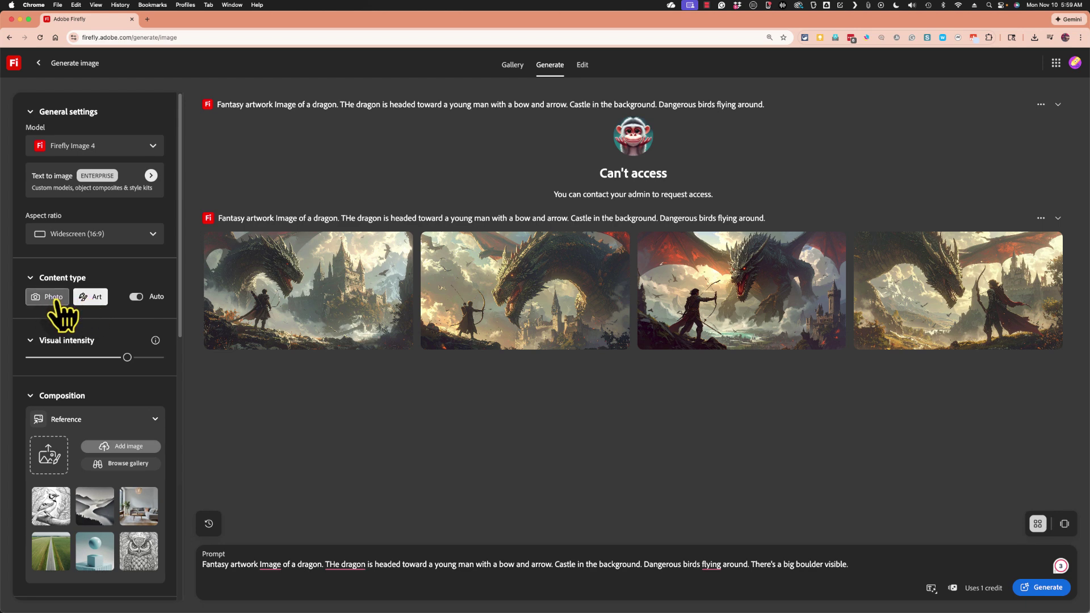
mouse_move(127, 358)
mouse_down()
mouse_move(82, 358)
mouse_move(143, 360)
mouse_up()
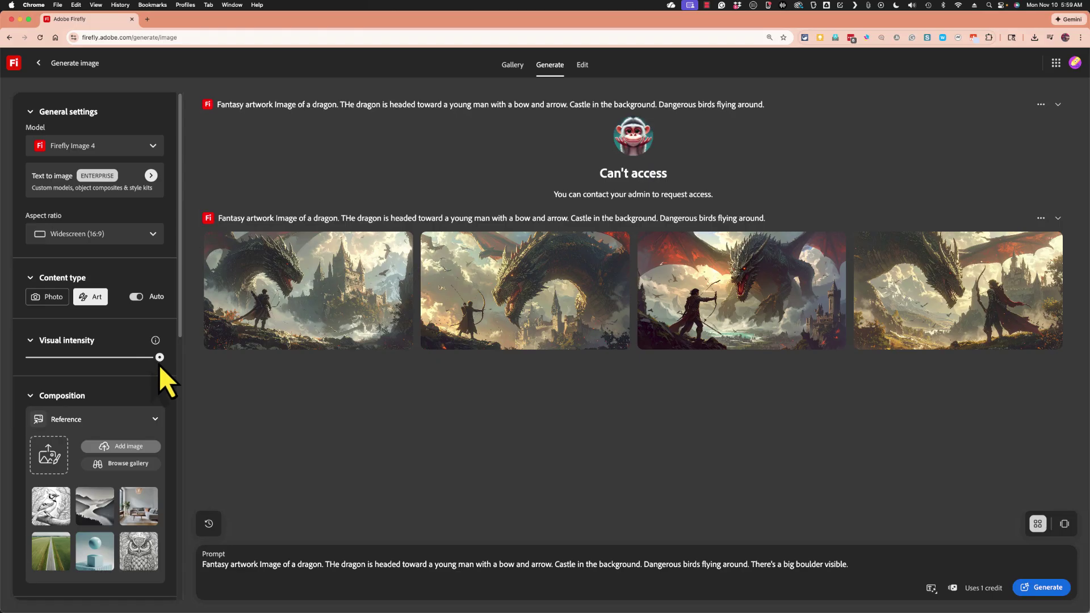
drag(159, 366, 143, 366)
drag(42, 370, 157, 370)
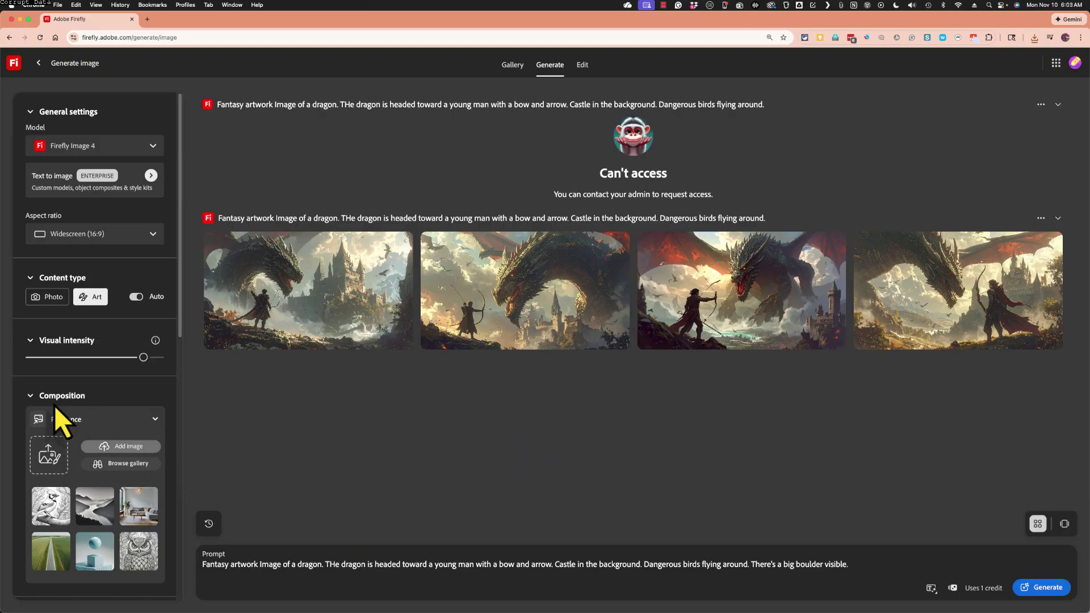
Step: Attach OIP.webp from the device as the Composition reference image
scroll(133, 420, down, 3)
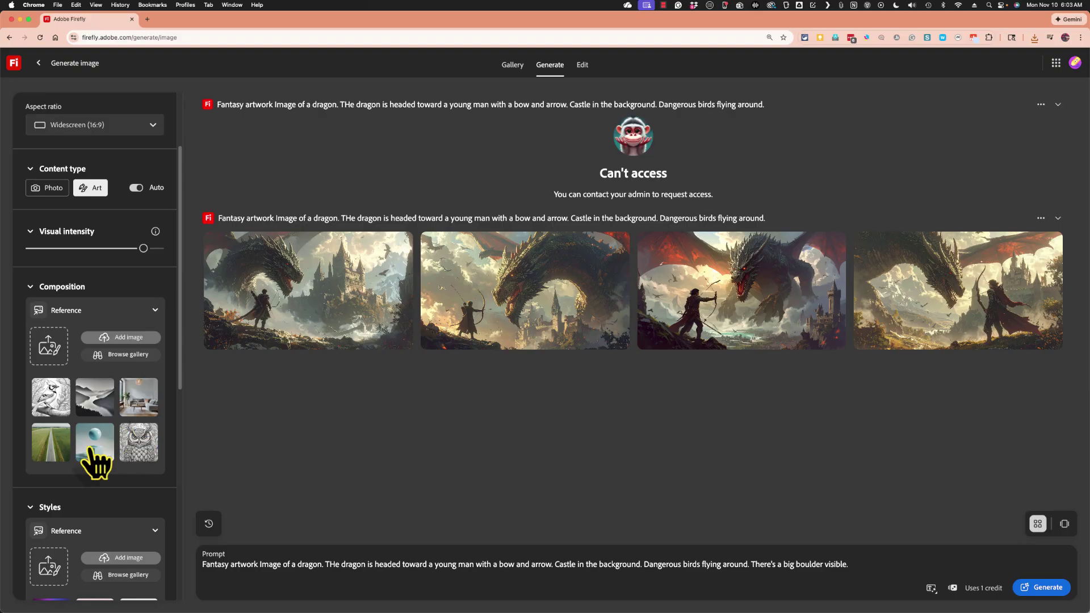
mouse_move(731, 324)
click(136, 341)
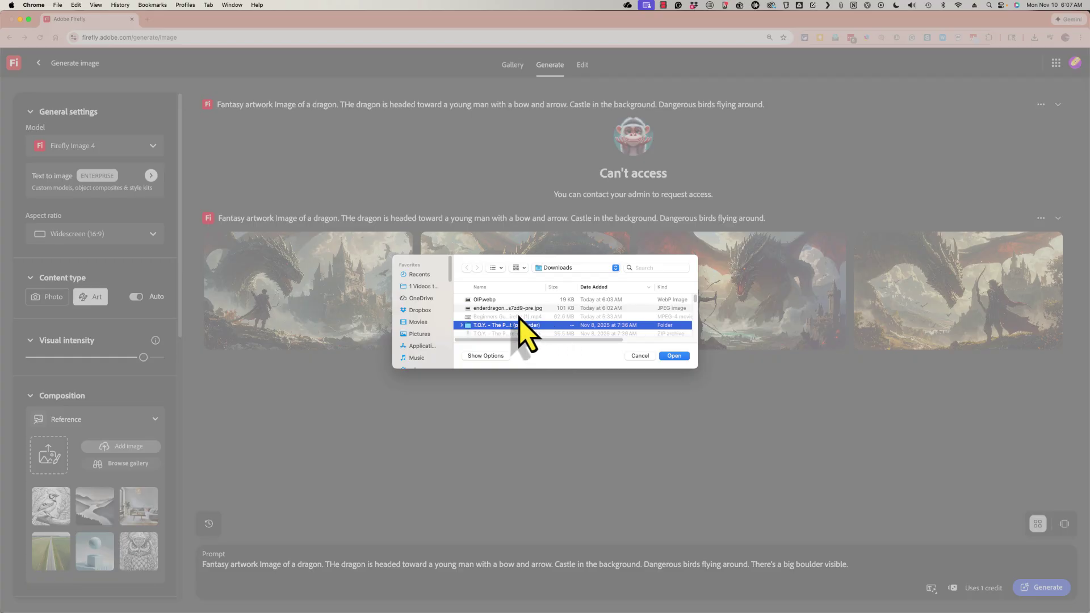
click(503, 302)
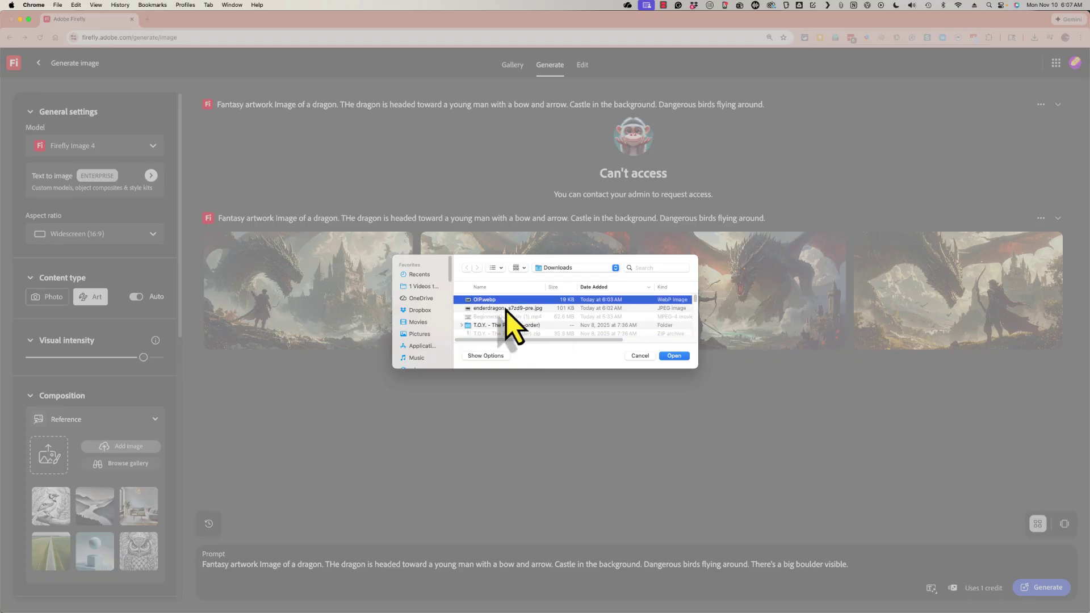
key(space)
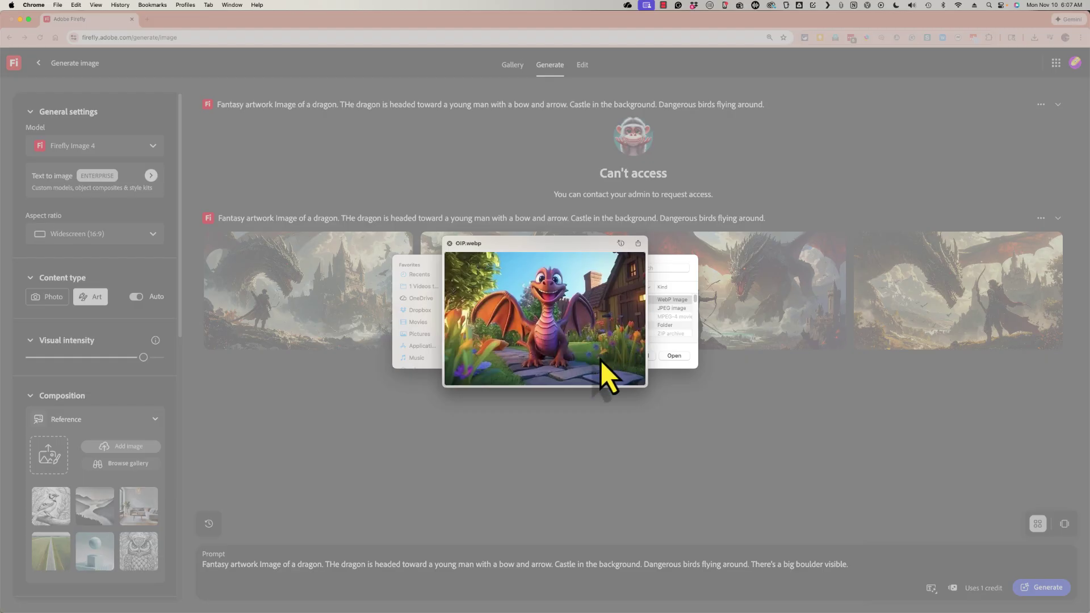
key(space)
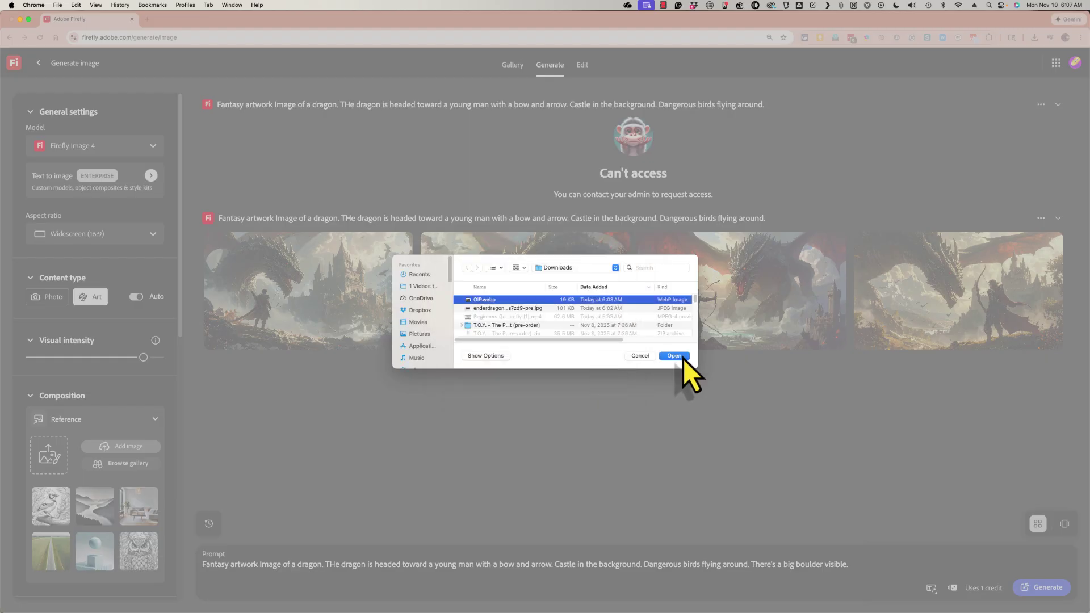
click(682, 358)
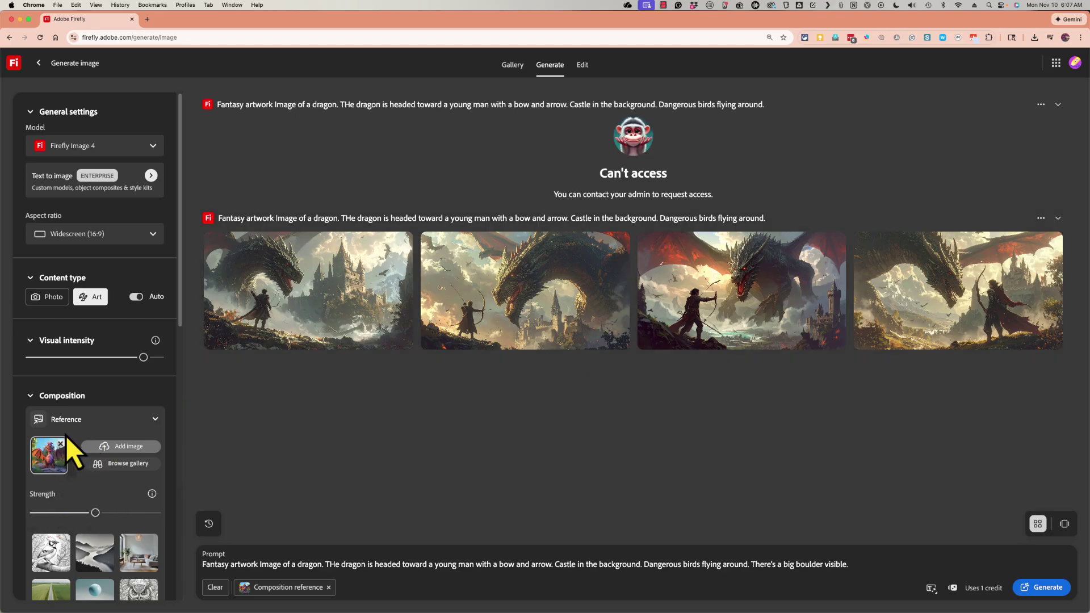
Step: Generate four new images with the composition reference and check the remaining 248/250 credits
scroll(105, 497, down, 10)
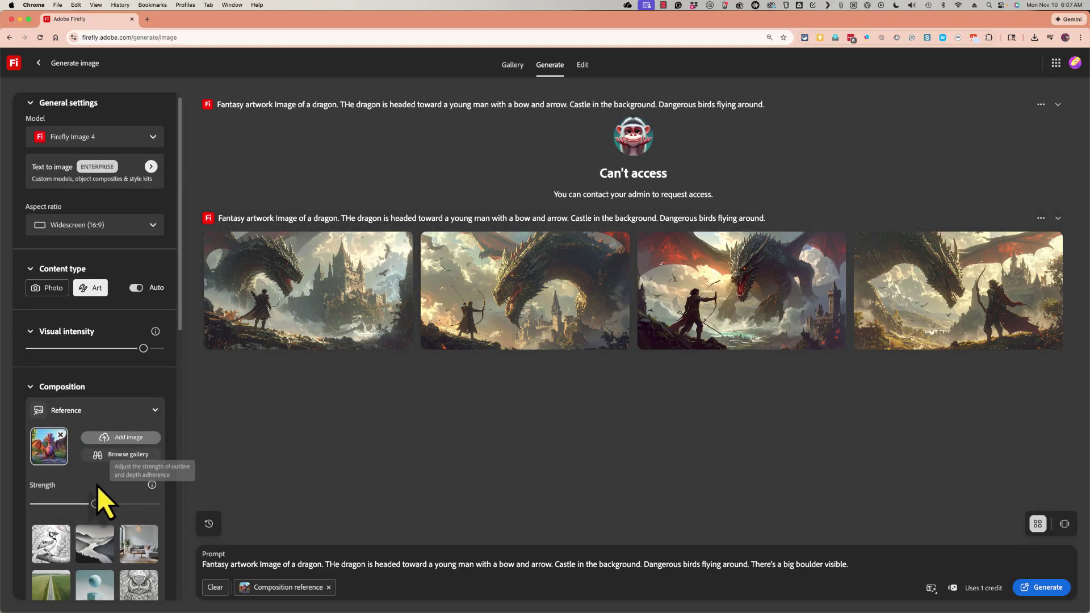
scroll(105, 499, up, 7)
click(1037, 589)
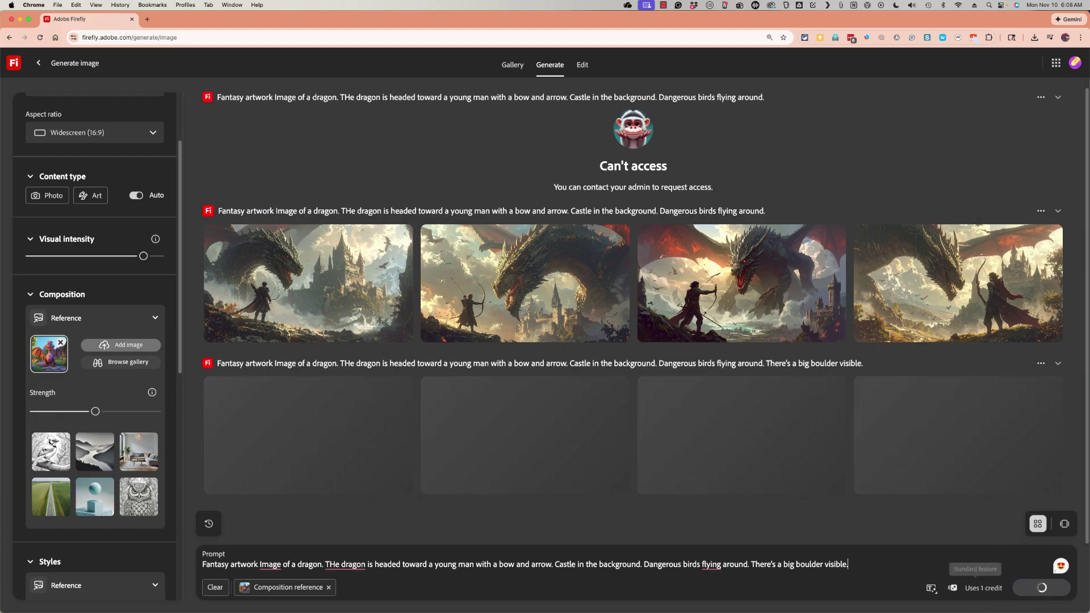
click(1075, 62)
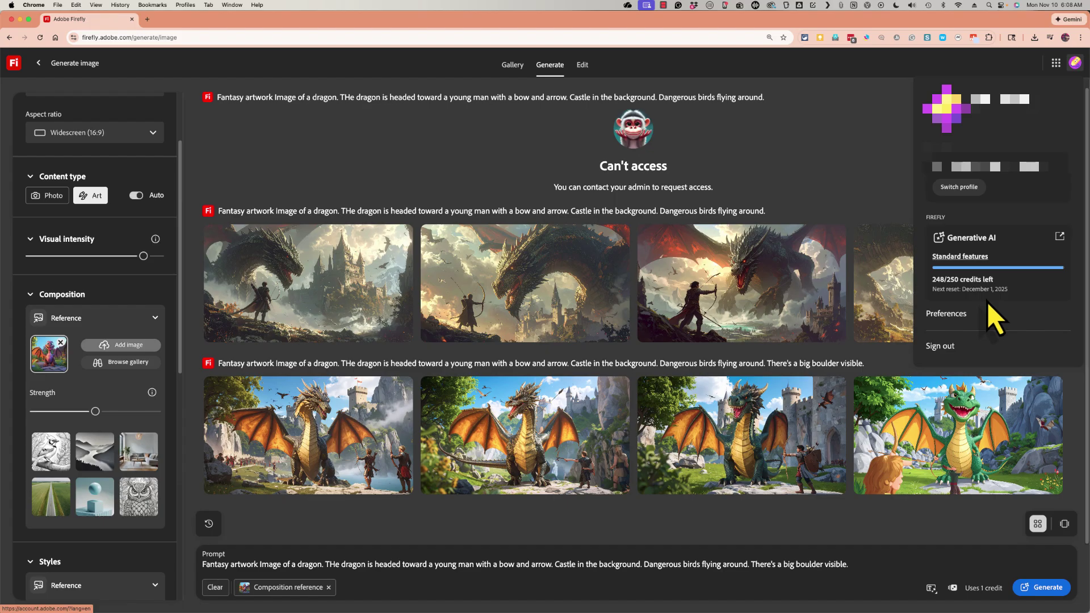
Step: Close the account panel, open the first new dragon image, and return to the results
click(766, 522)
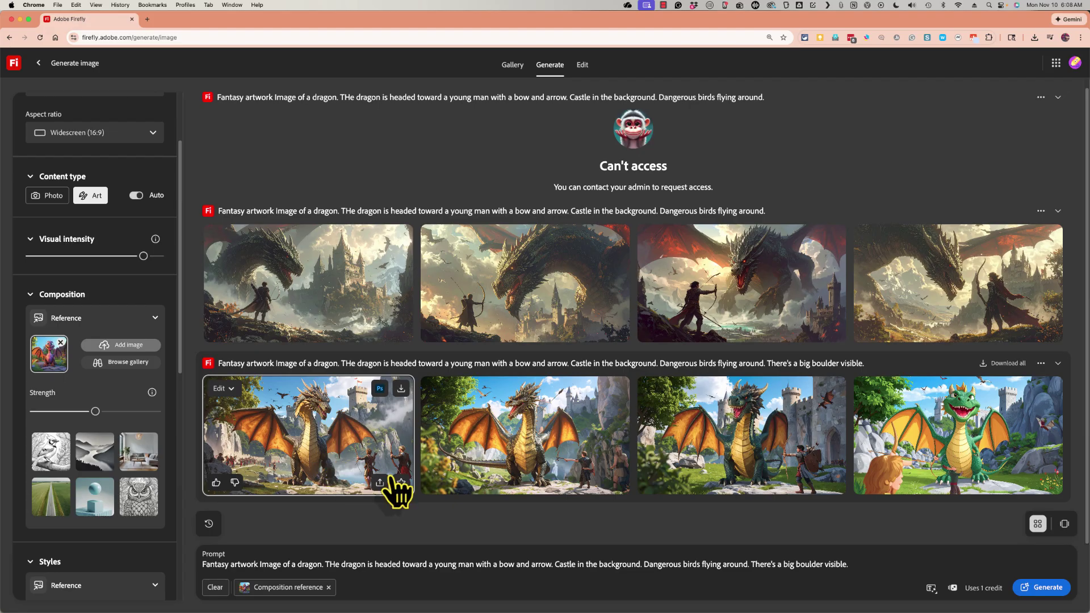
click(366, 452)
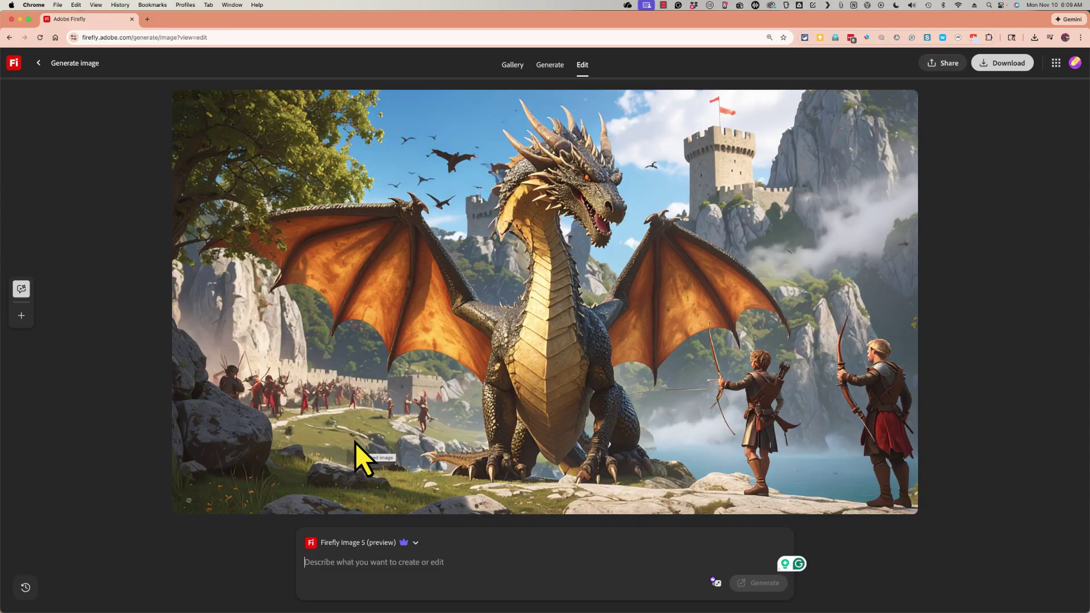
click(38, 63)
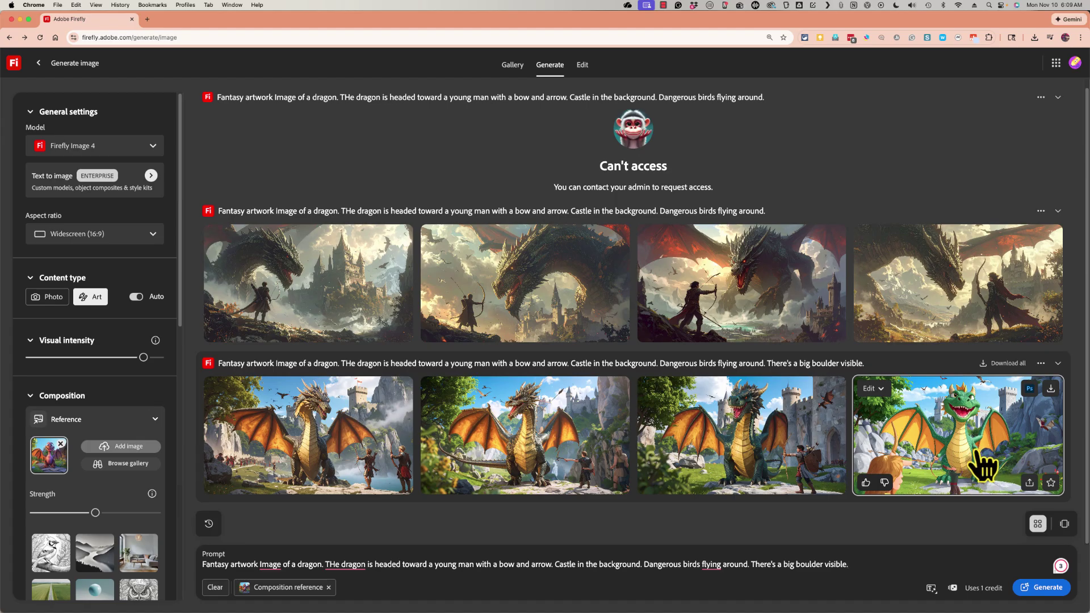
scroll(91, 444, down, 1)
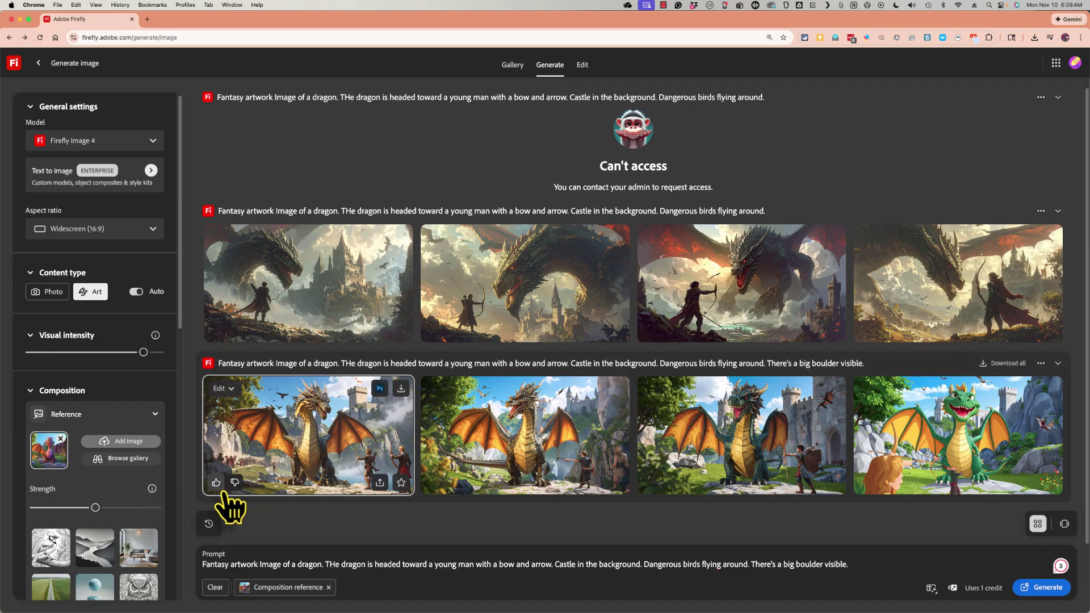
scroll(53, 455, down, 5)
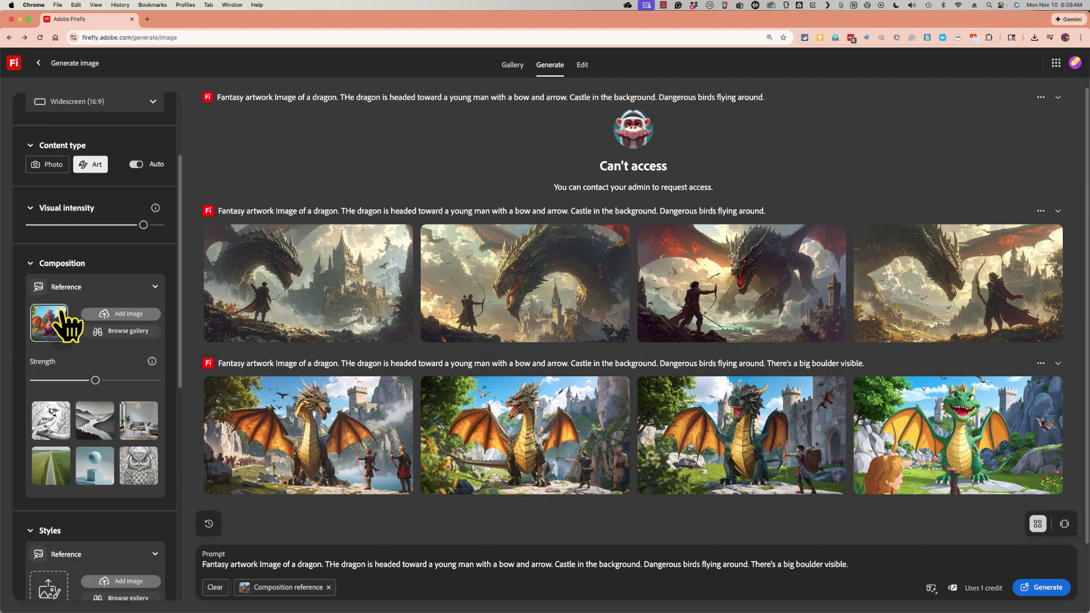
Step: Remove the composition reference and load OIP.webp from the device as the Styles reference instead
click(63, 314)
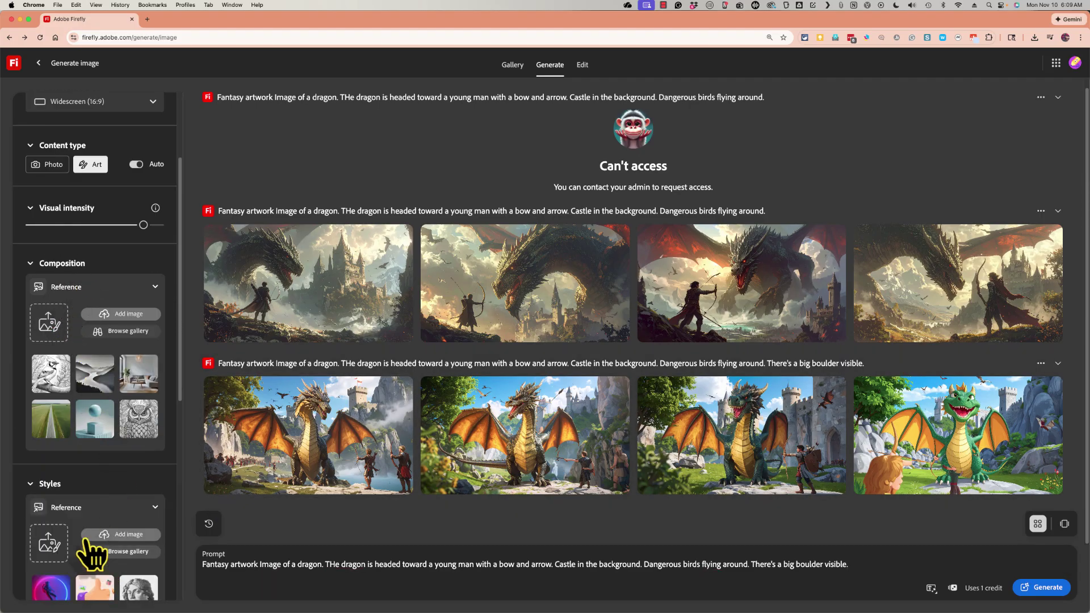
scroll(53, 457, down, 5)
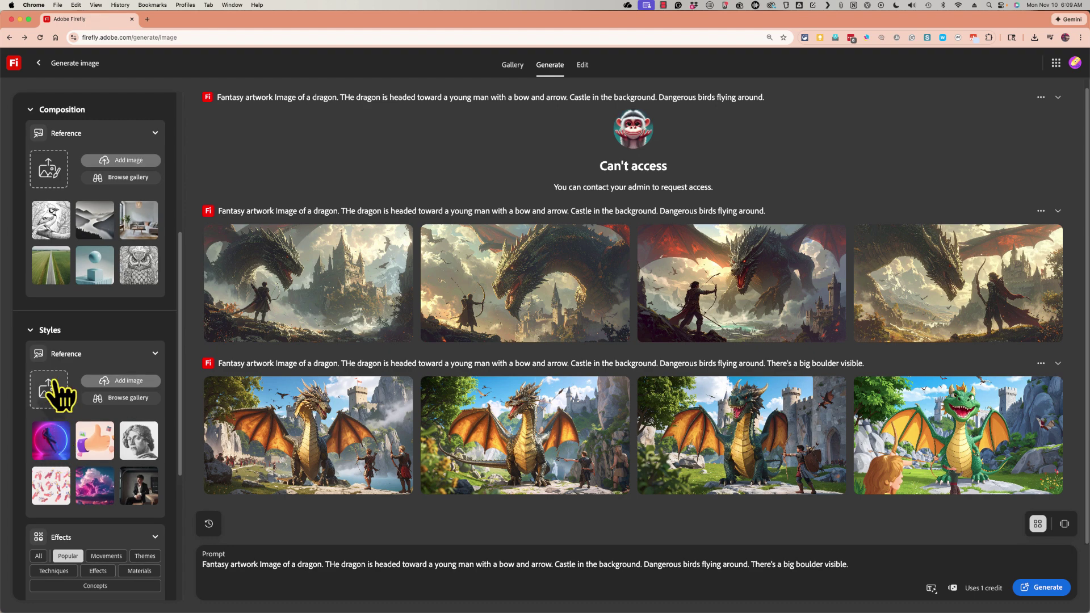
click(102, 489)
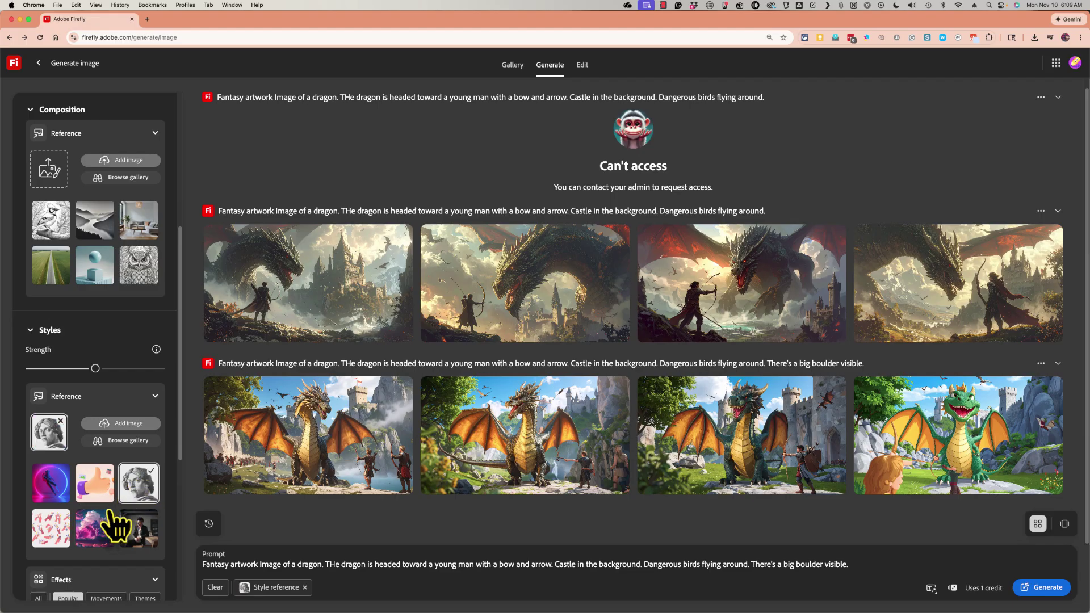
click(139, 482)
click(59, 421)
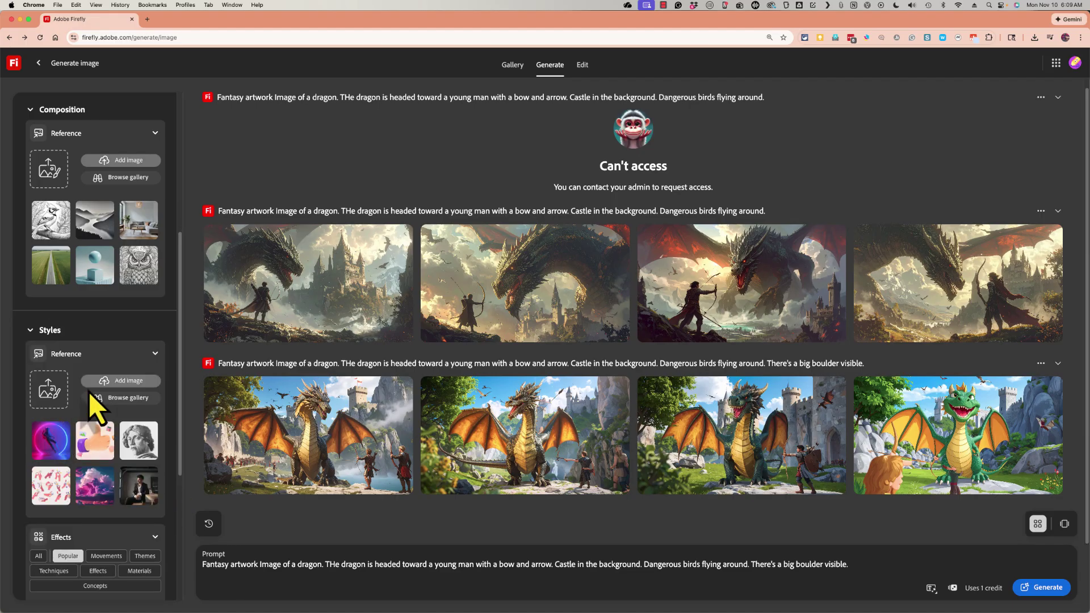
click(123, 381)
click(124, 328)
double_click(488, 276)
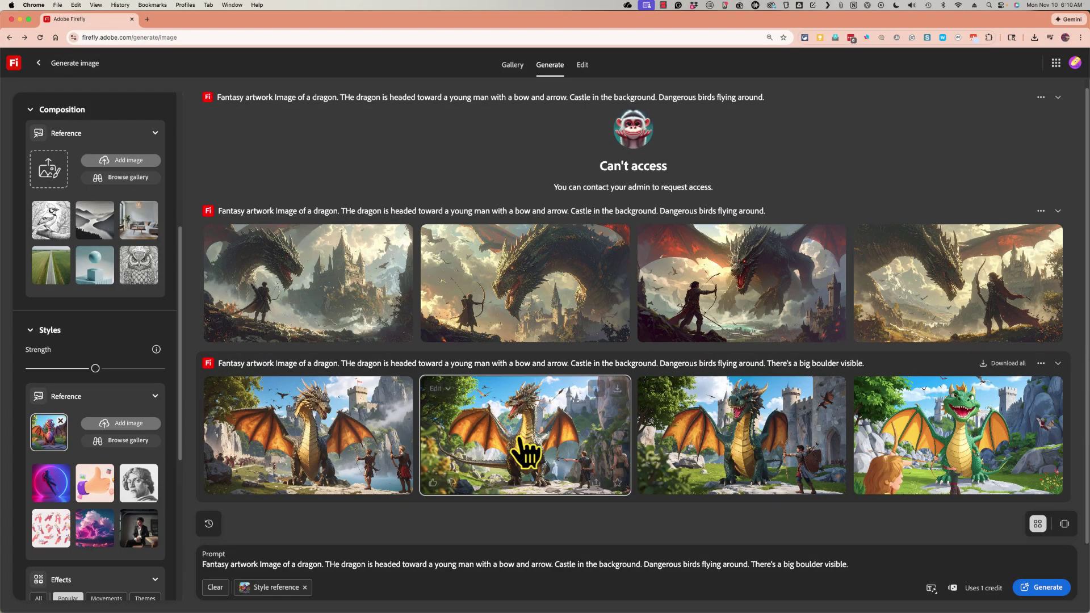
Step: Generate four styled dragon images, open the second one, then scroll the settings down to Effects
click(1048, 587)
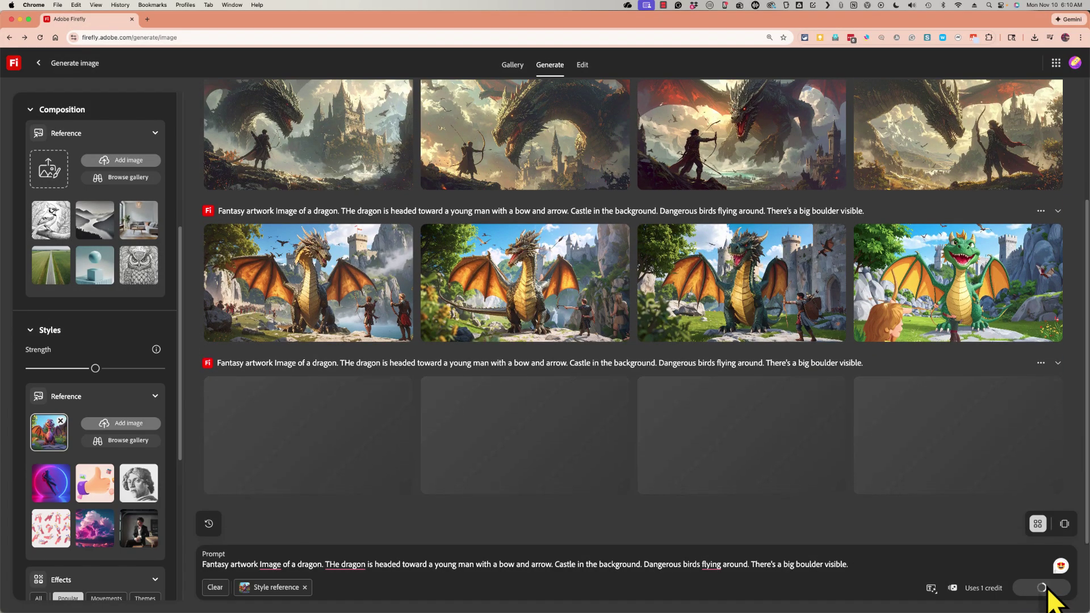
mouse_move(316, 467)
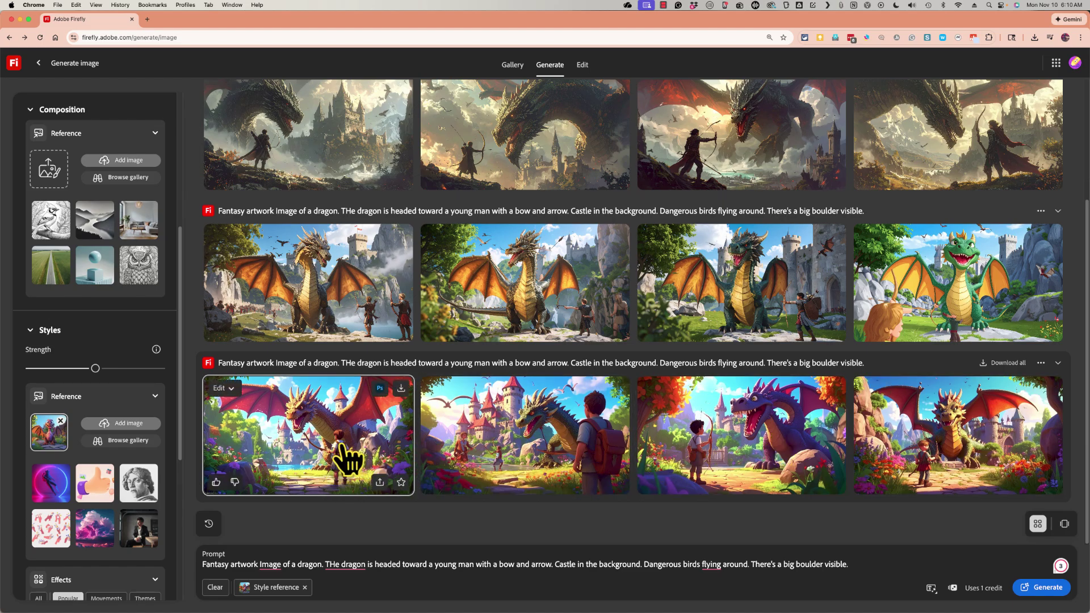
click(554, 448)
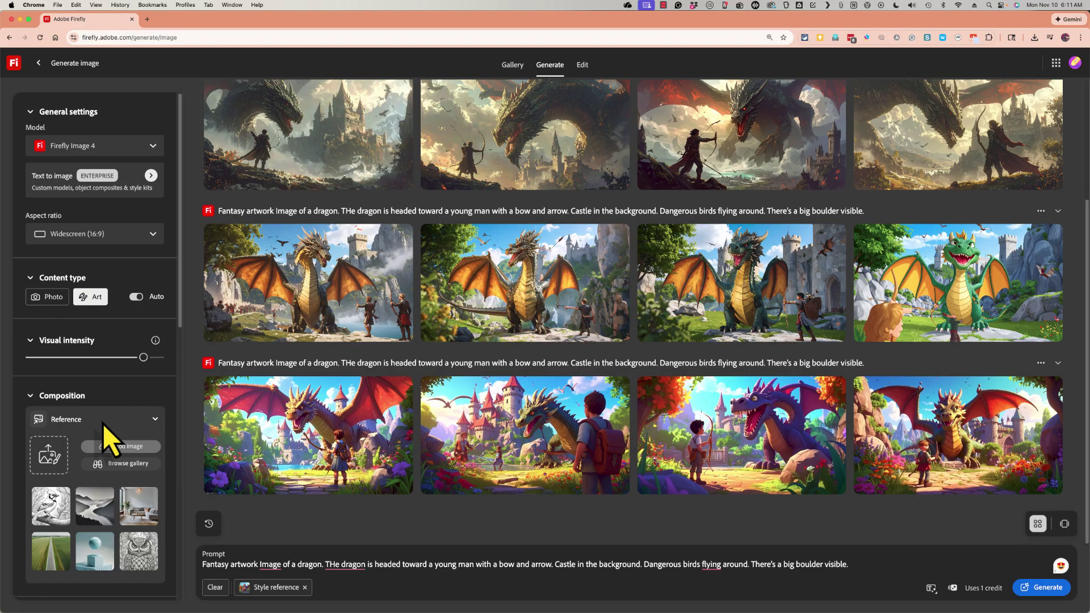
scroll(104, 511, down, 5)
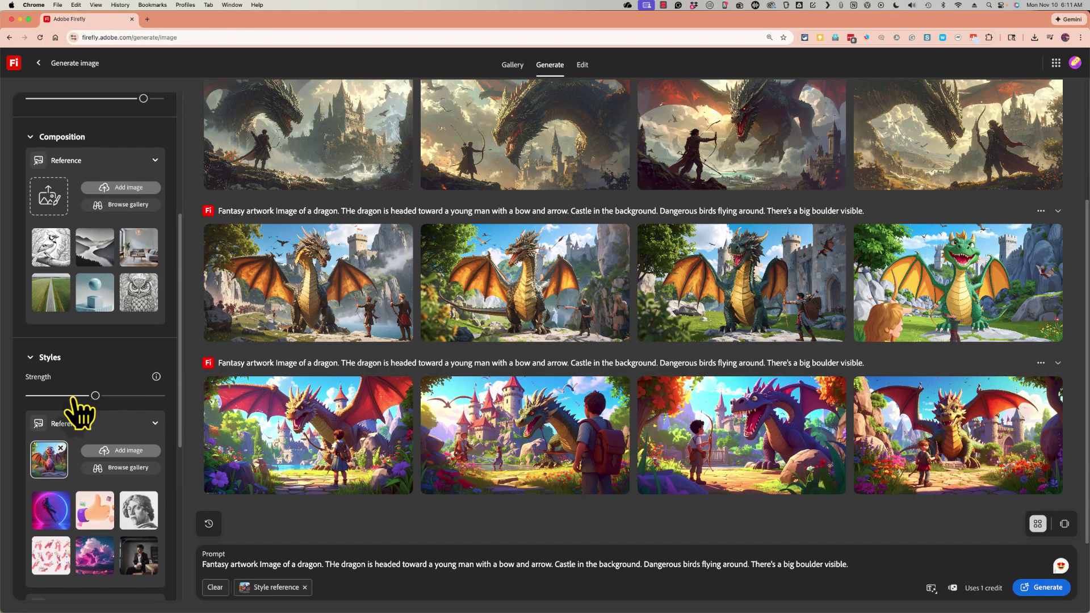
scroll(76, 406, down, 5)
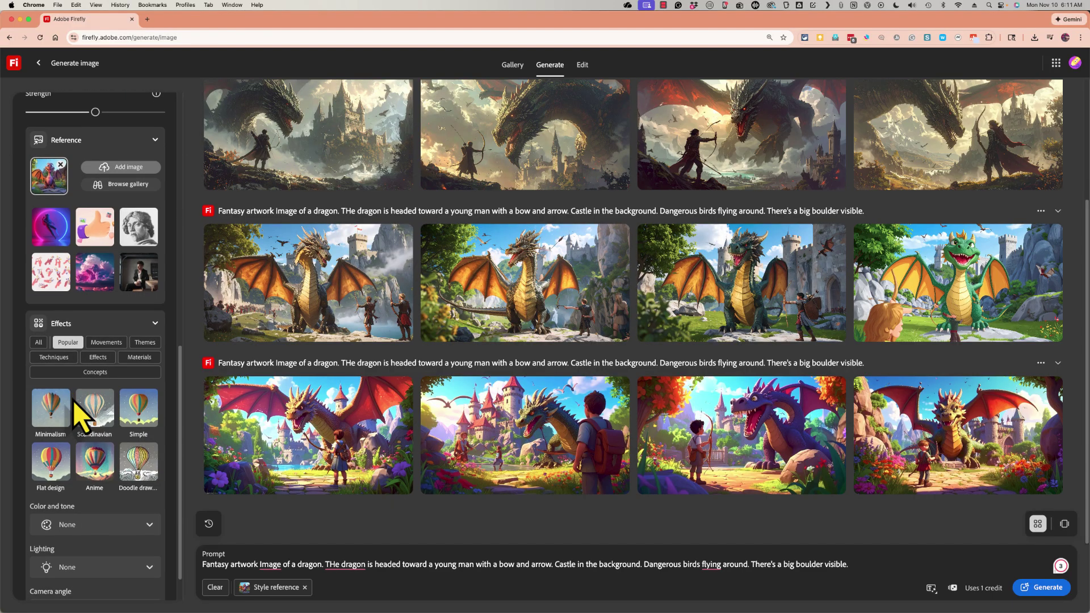
Step: Try the Doodle drawing and Anime effects, clear them, and apply Materials > Layered paper alone
click(142, 472)
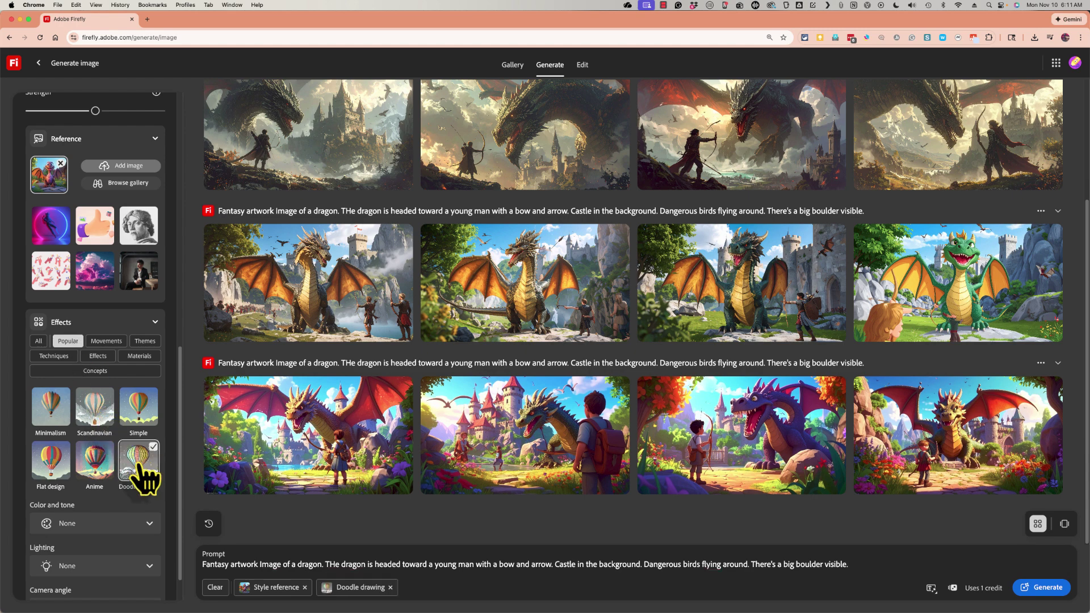
click(91, 463)
click(133, 521)
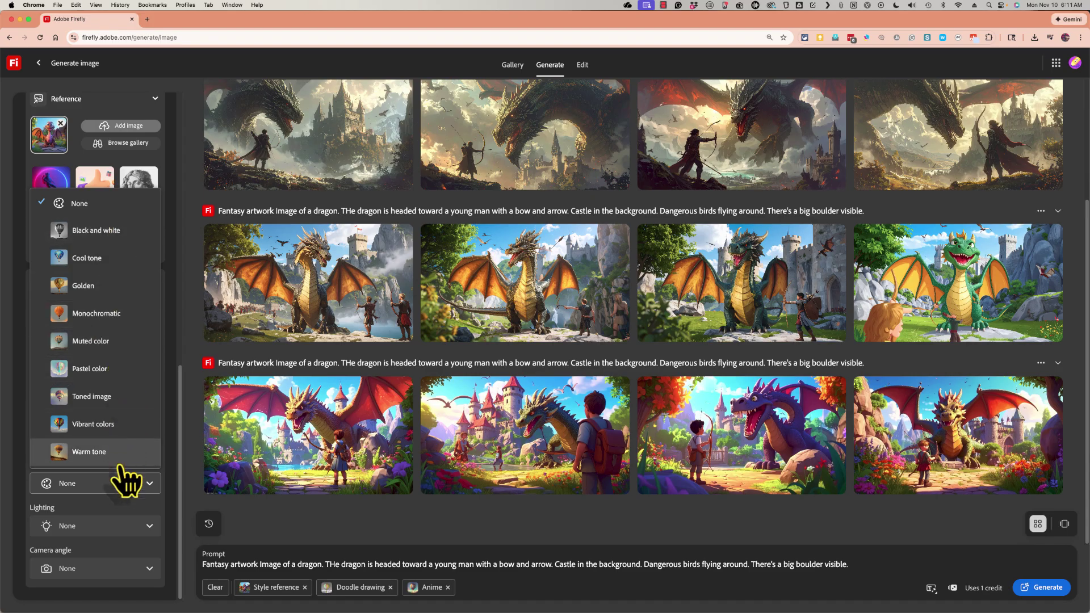
click(121, 542)
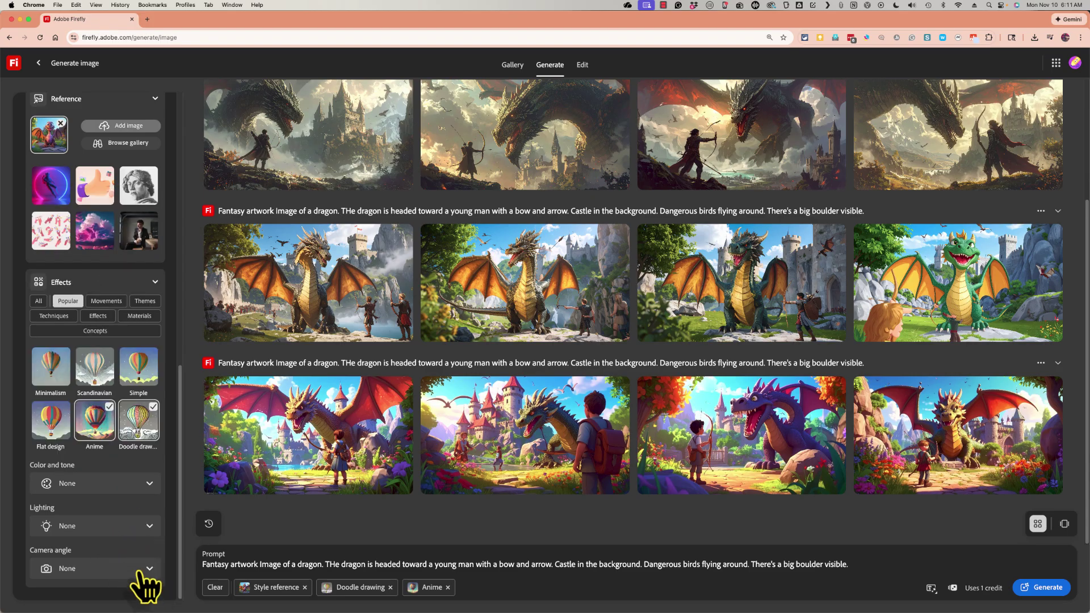
click(149, 414)
click(139, 316)
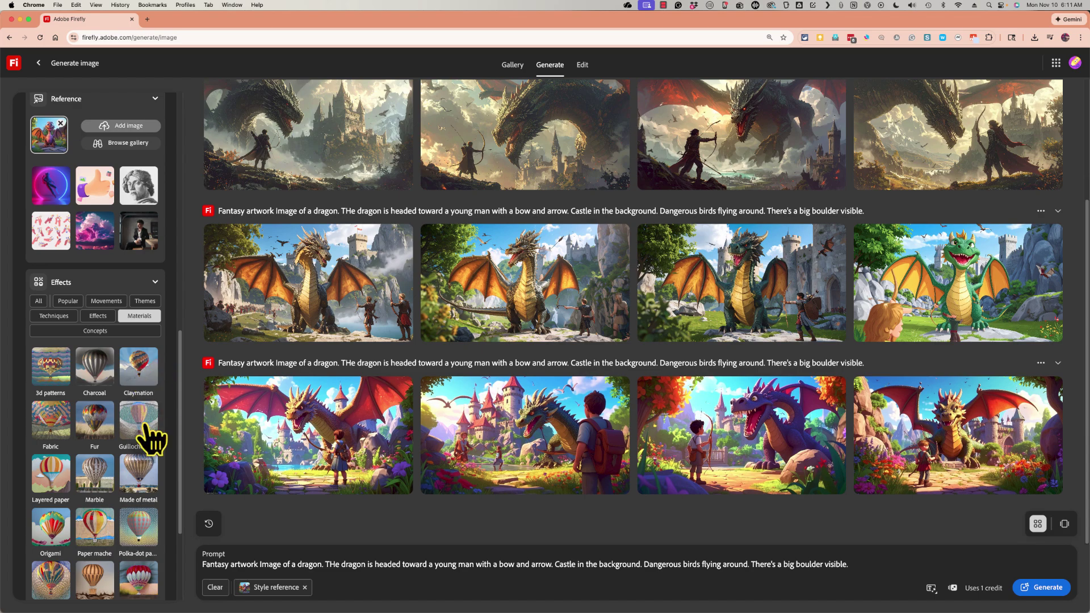
click(54, 480)
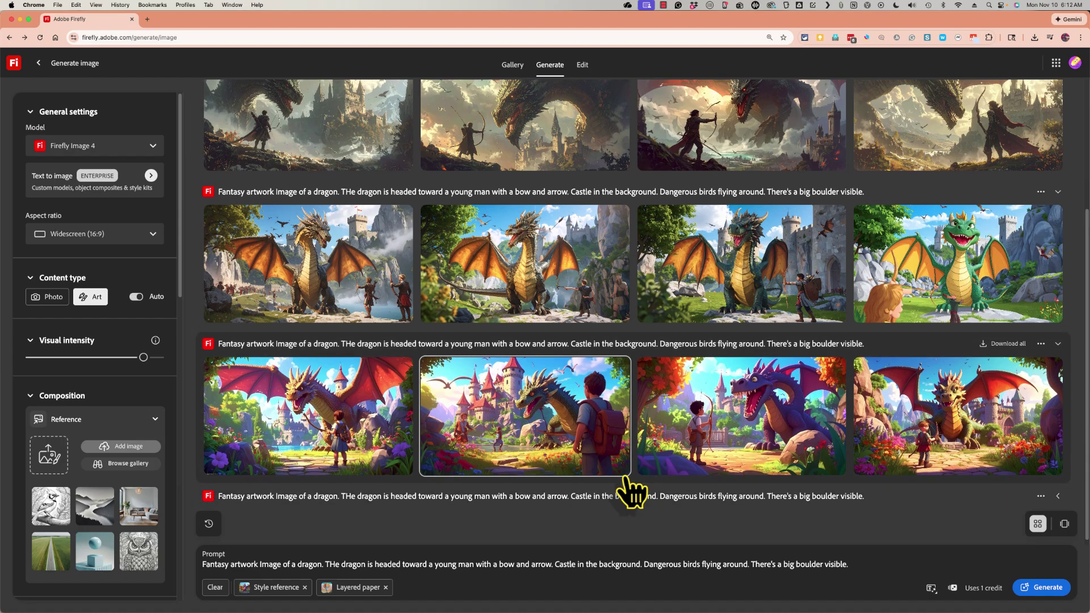
scroll(628, 494, up, 2)
scroll(629, 489, up, 2)
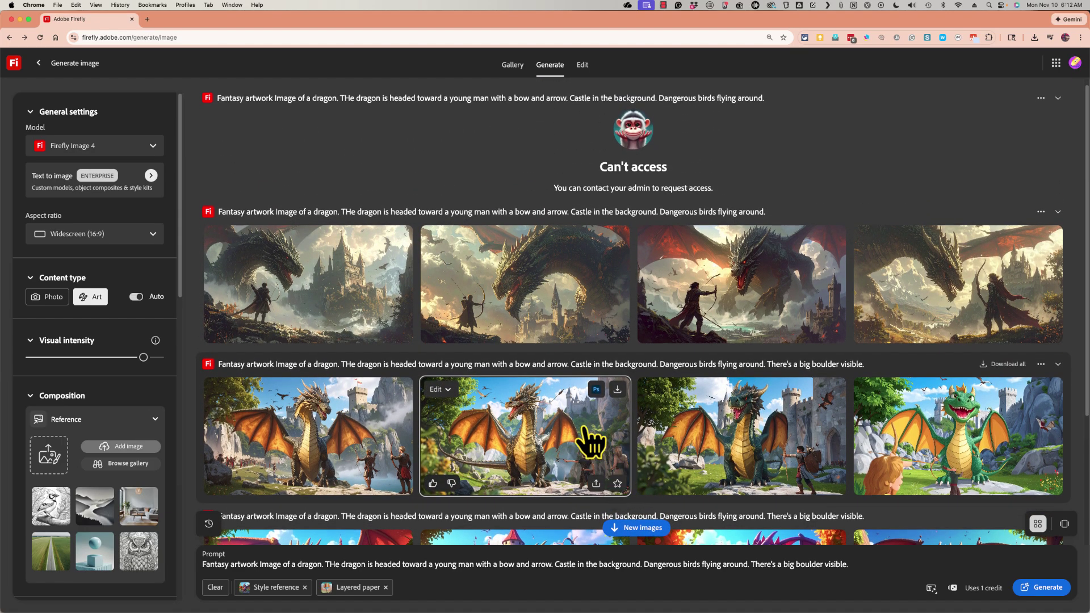
scroll(775, 406, down, 1)
scroll(775, 406, down, 5)
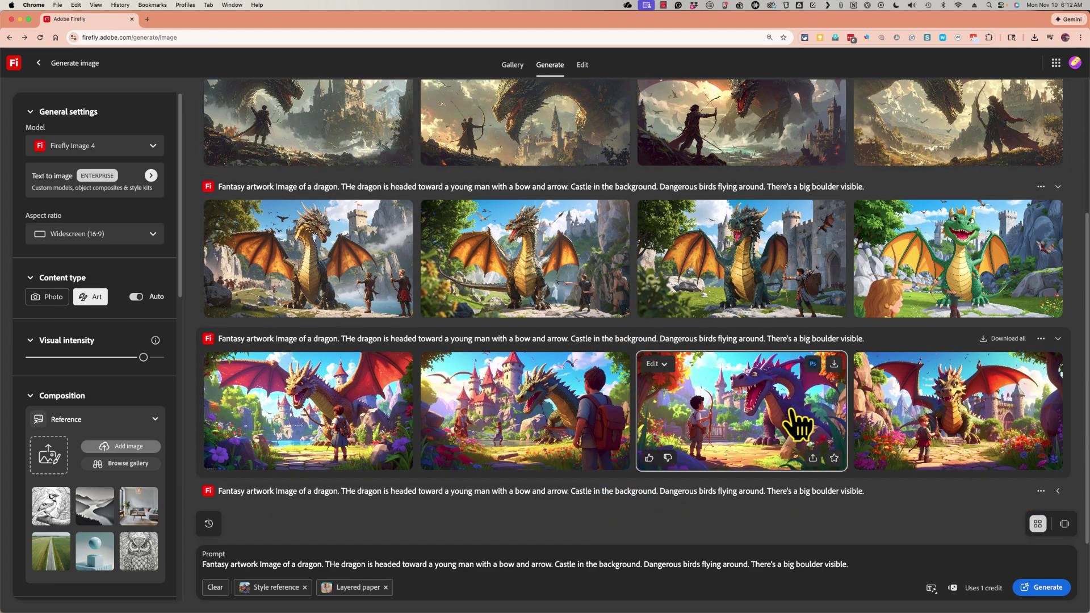
scroll(795, 426, up, 4)
scroll(798, 423, up, 2)
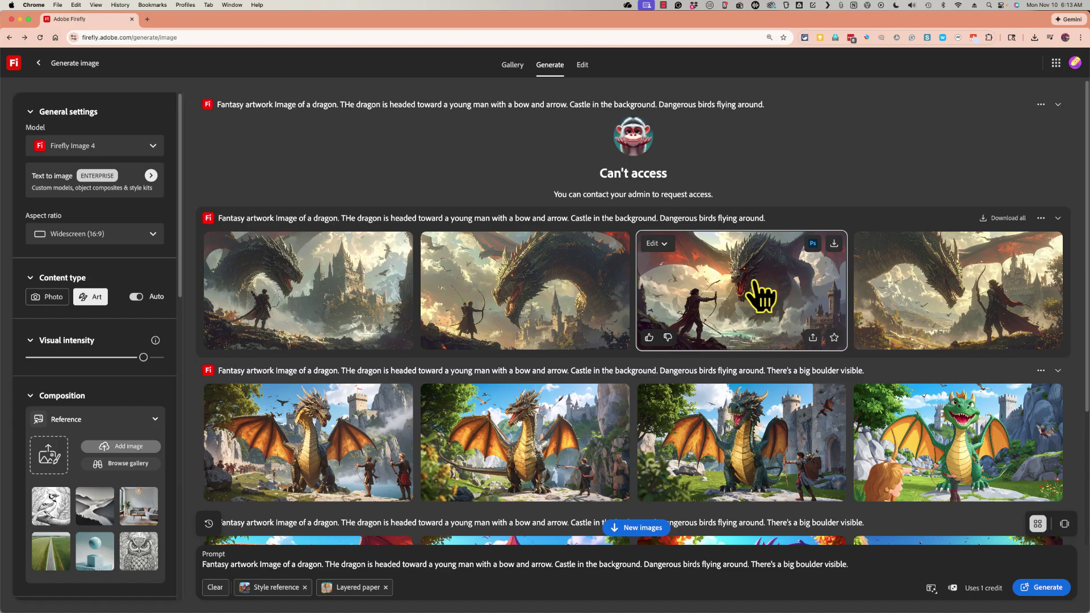
Step: Download the third dark dragon-and-archer image as a JPG and view it in Preview
click(834, 243)
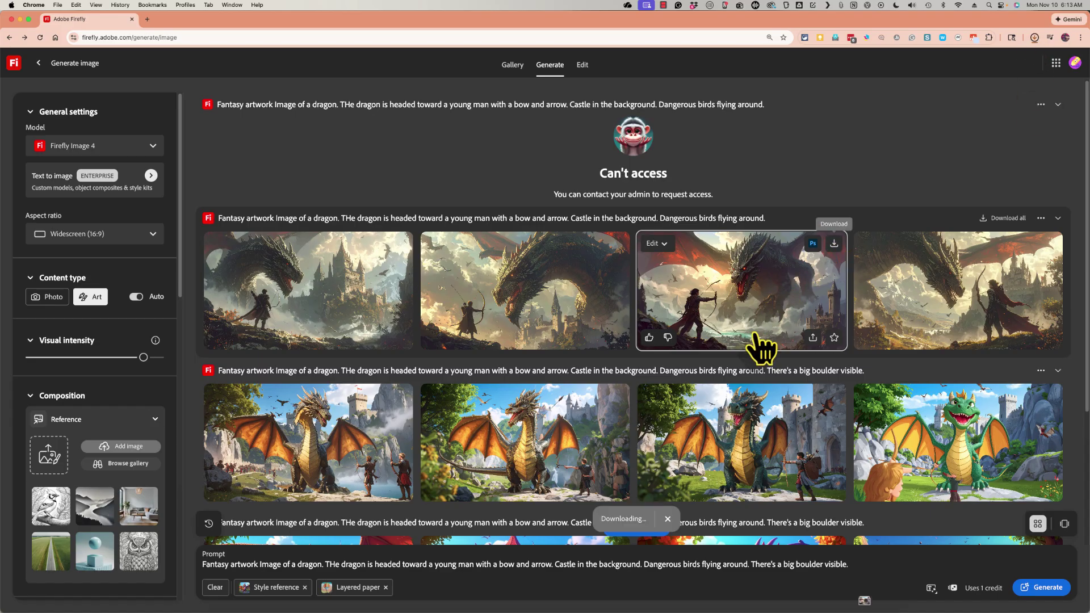
click(966, 71)
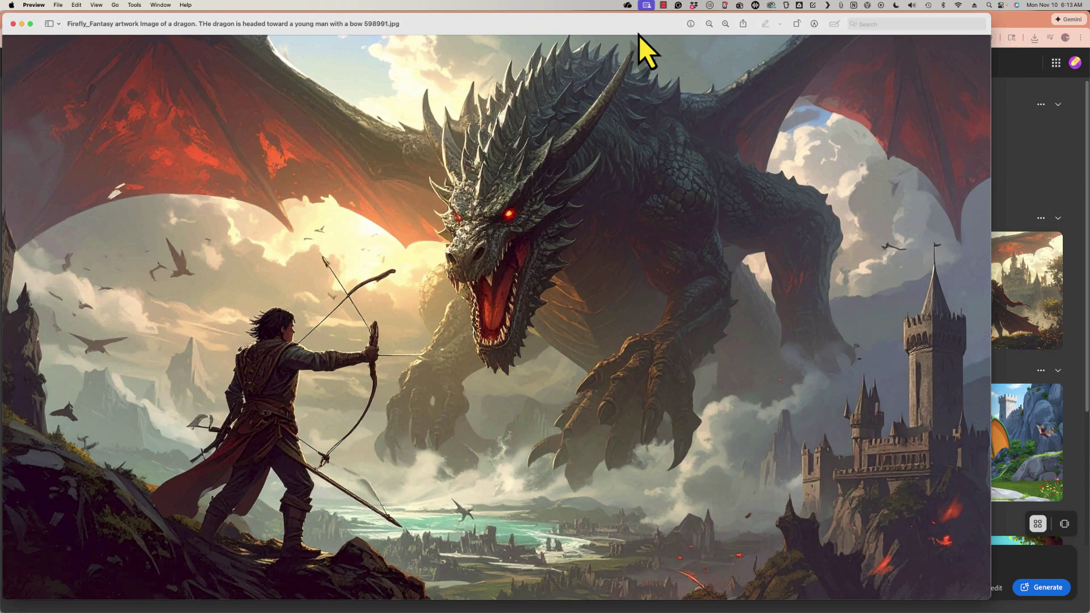
mouse_move(639, 31)
mouse_down()
mouse_move(672, 29)
mouse_move(649, 27)
mouse_up()
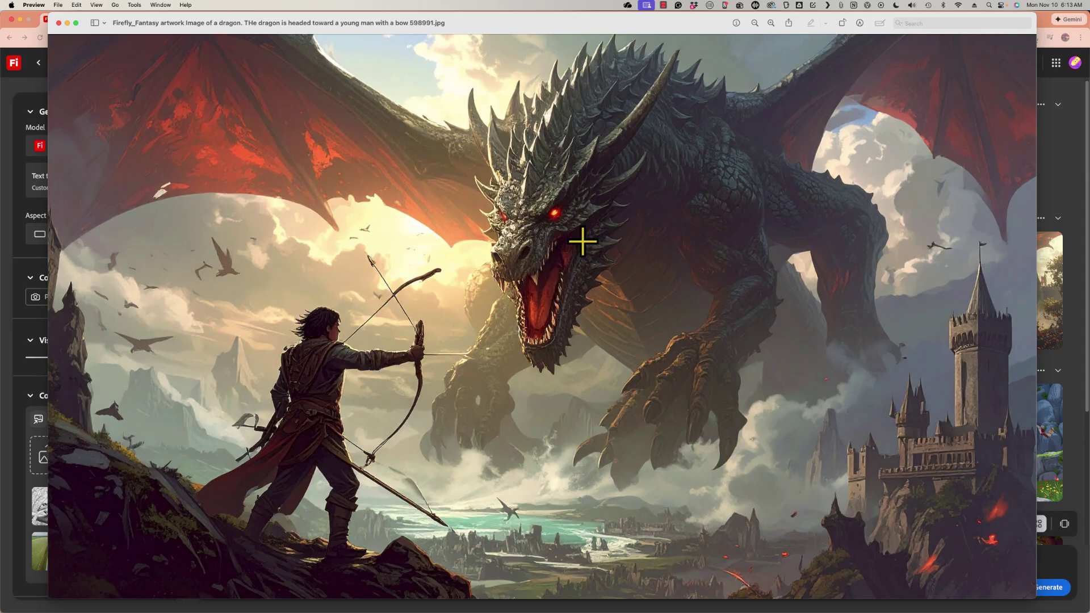
Step: Close Preview, open the archer-and-dragon image in Firefly's Edit view, then return to the Generate gallery
click(59, 24)
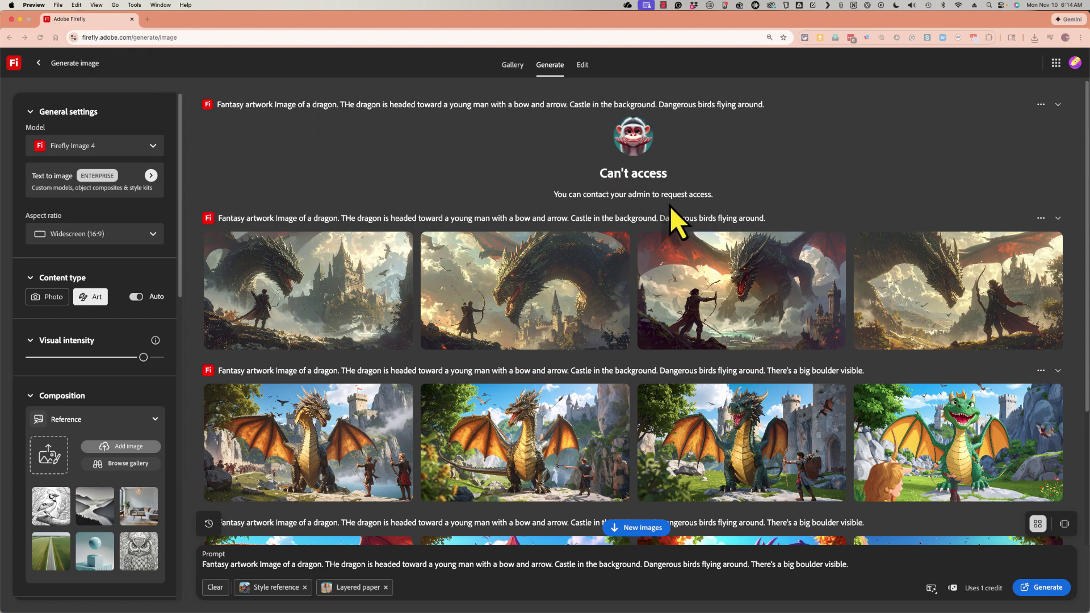
click(747, 280)
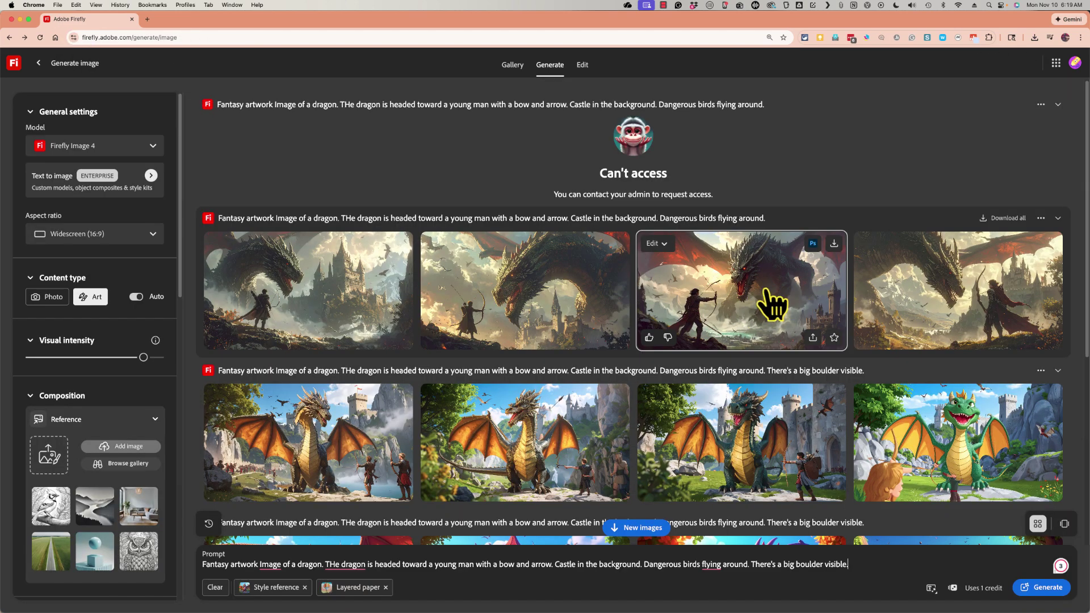
click(759, 292)
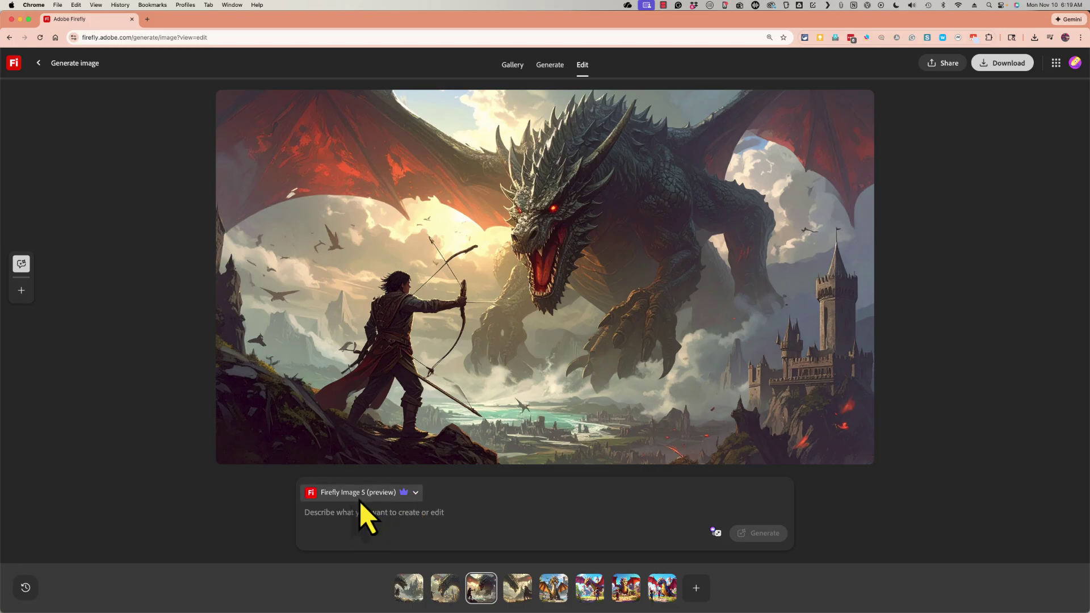
click(435, 516)
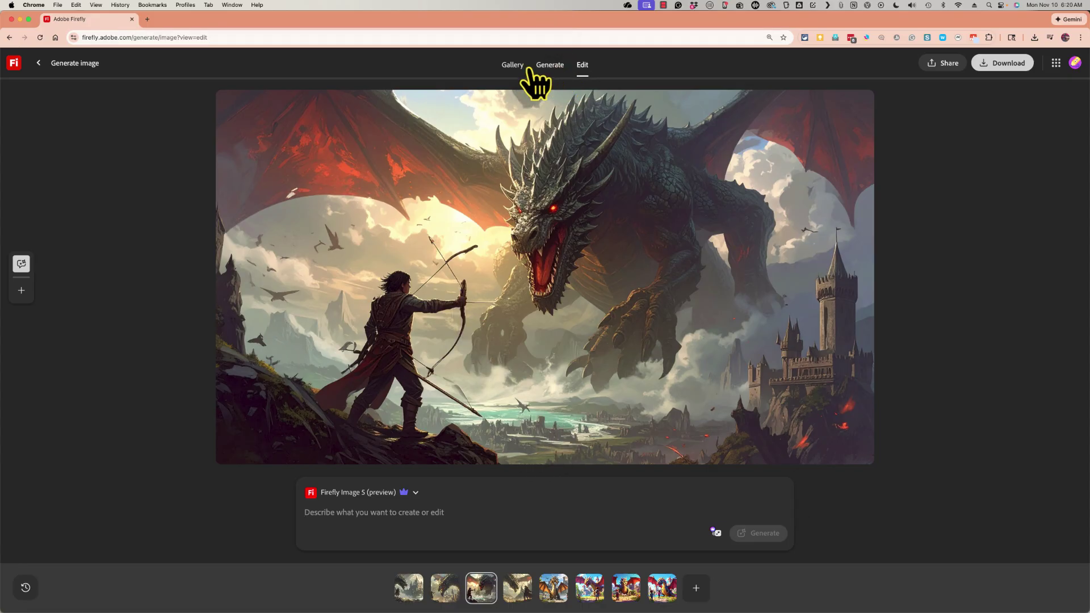
click(552, 66)
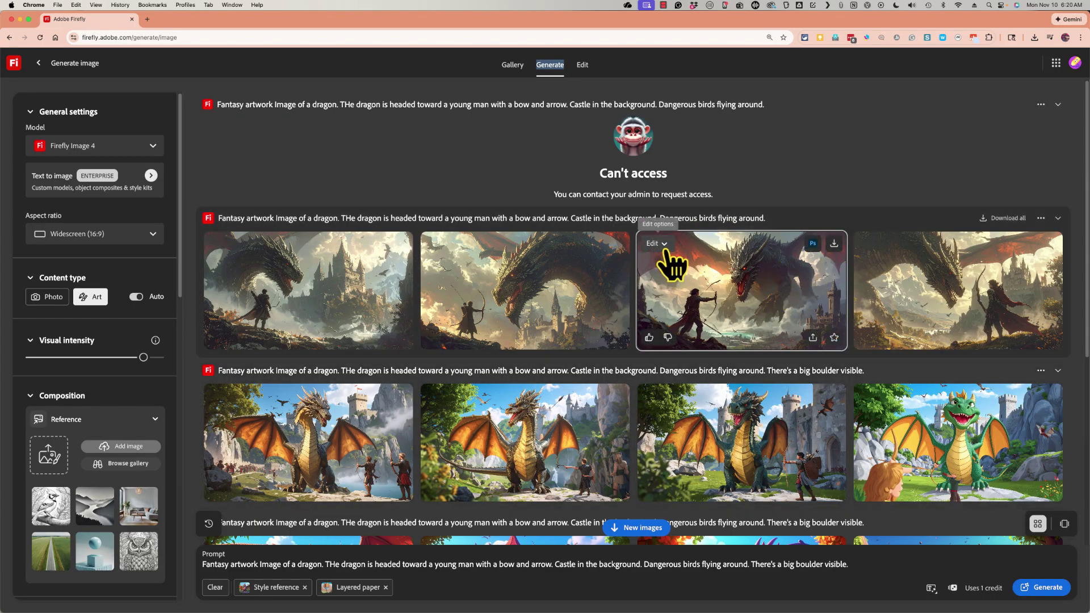
Step: Send the dragon image to Photoshop web and lasso-select the archer's bow
click(814, 245)
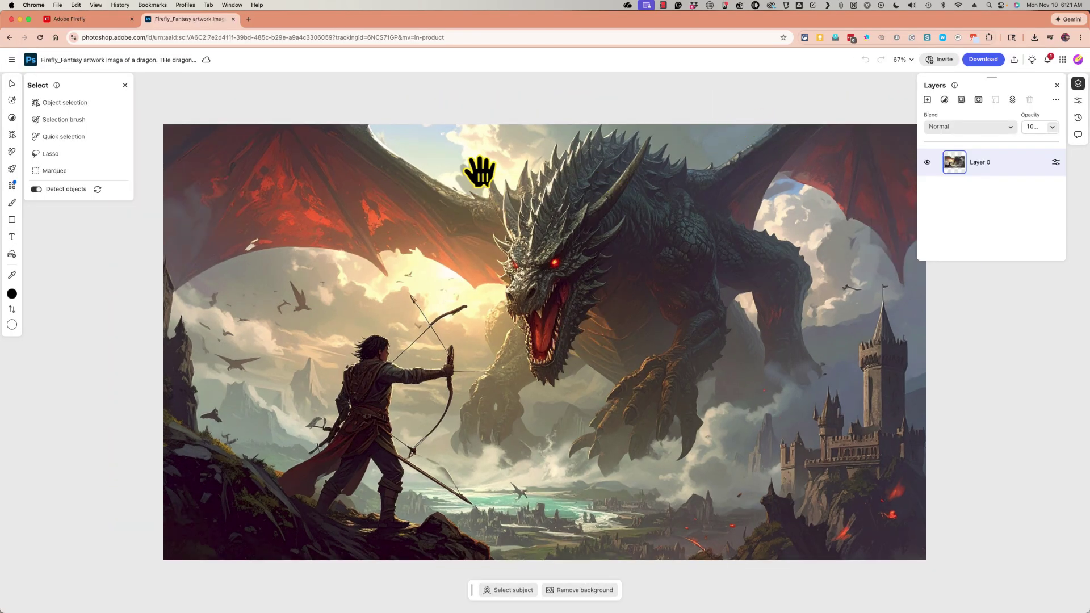
click(54, 154)
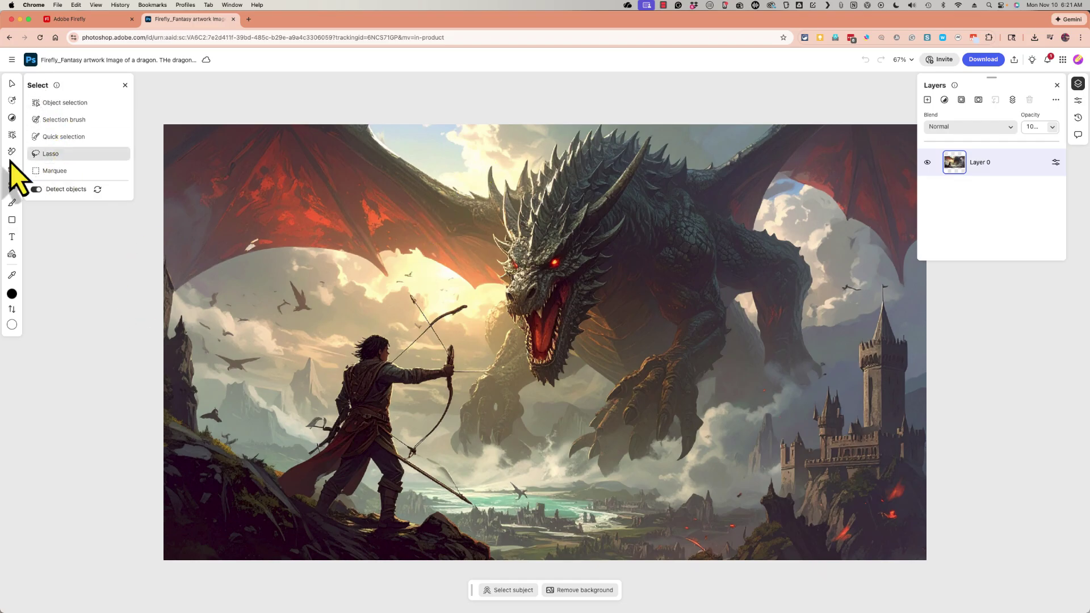
click(70, 138)
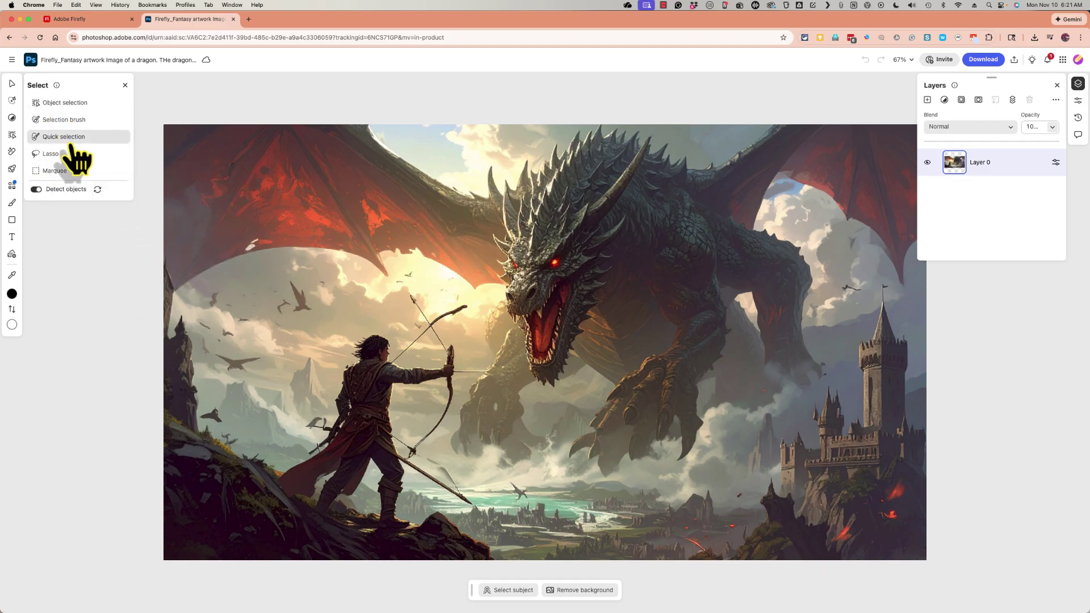
click(51, 154)
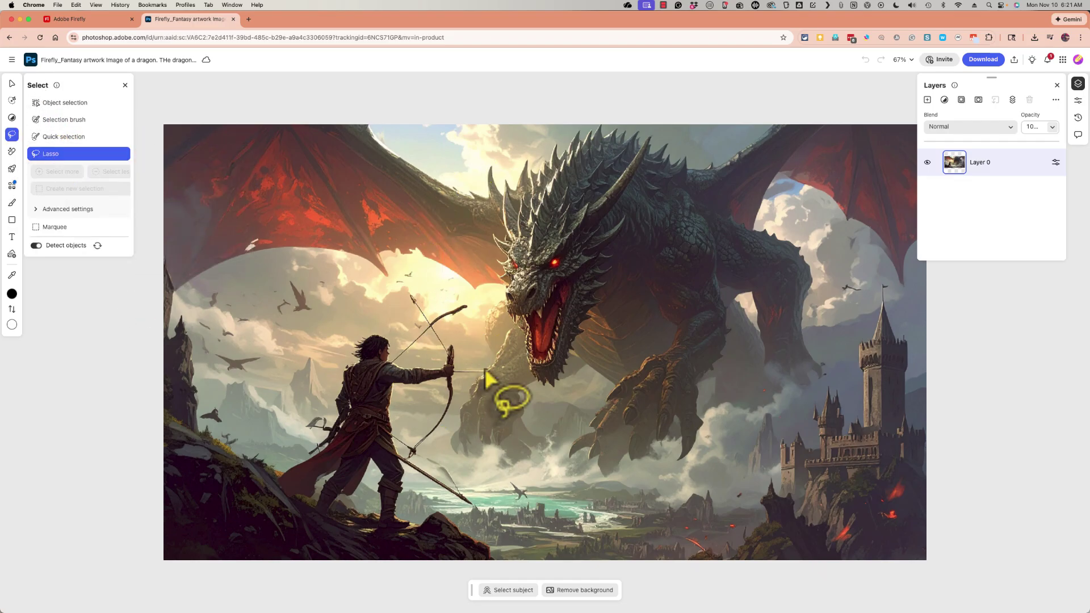
mouse_move(457, 290)
mouse_down()
mouse_move(414, 293)
mouse_move(394, 328)
mouse_move(400, 369)
mouse_move(442, 379)
mouse_move(401, 451)
mouse_move(411, 482)
mouse_move(496, 380)
mouse_move(456, 290)
mouse_up()
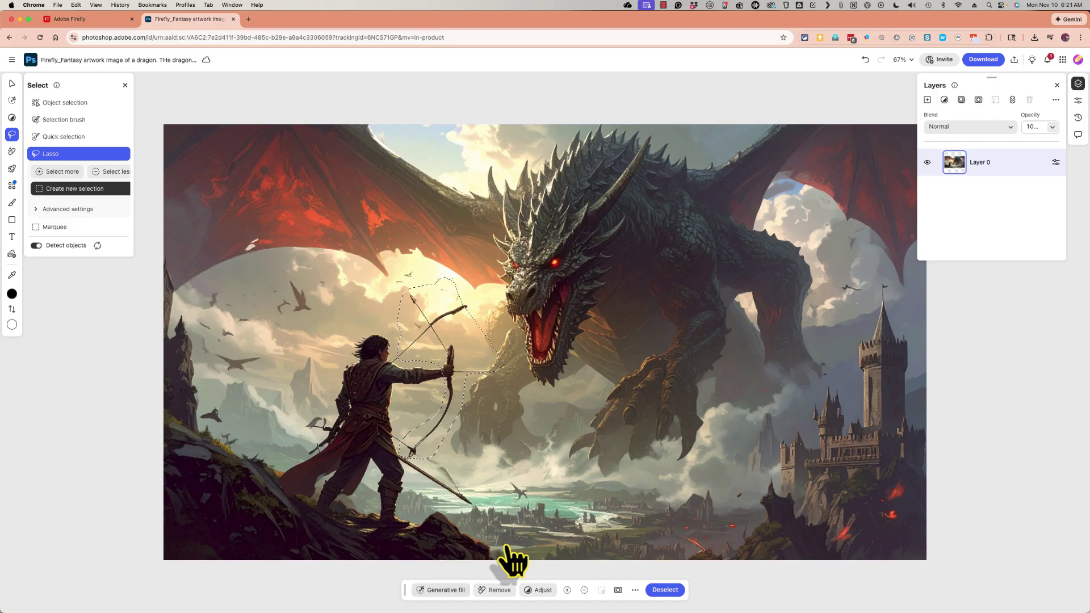
Step: Generative-fill the bow selection with 'sword' on a new layer
click(448, 593)
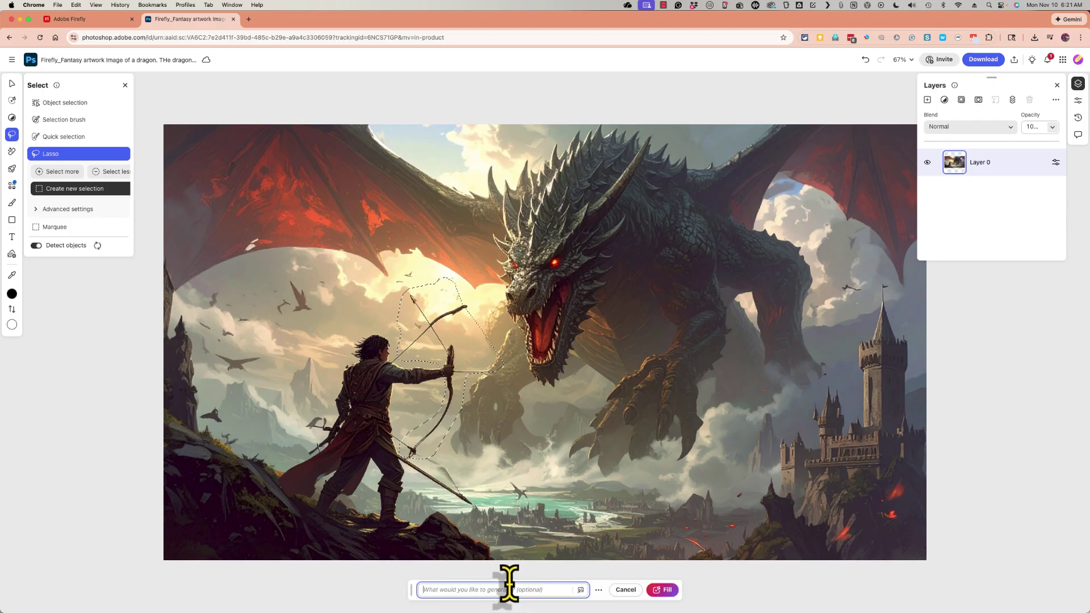
text(sword)
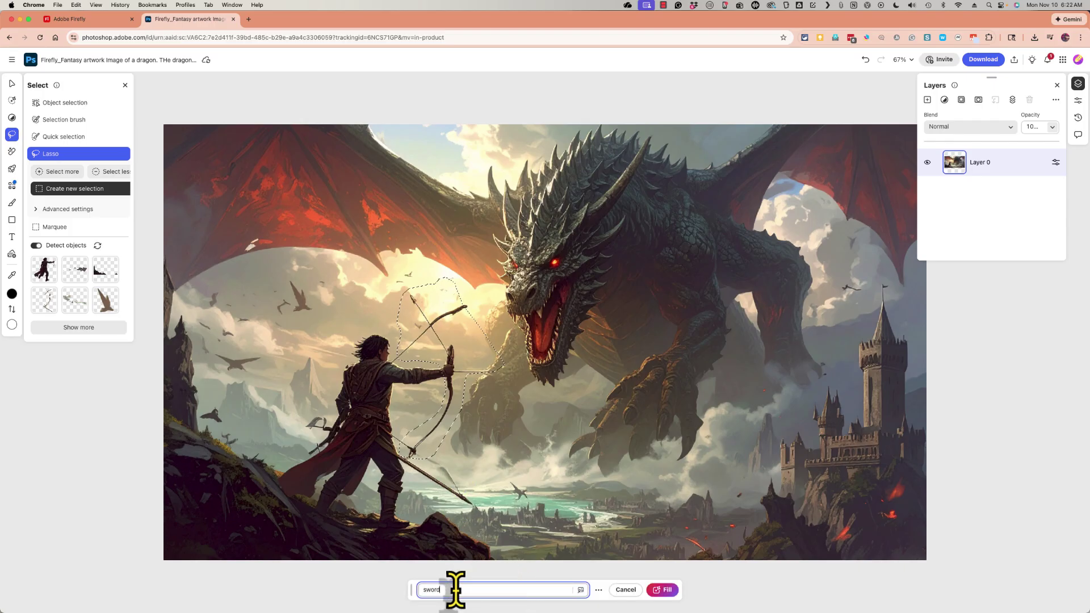
click(662, 589)
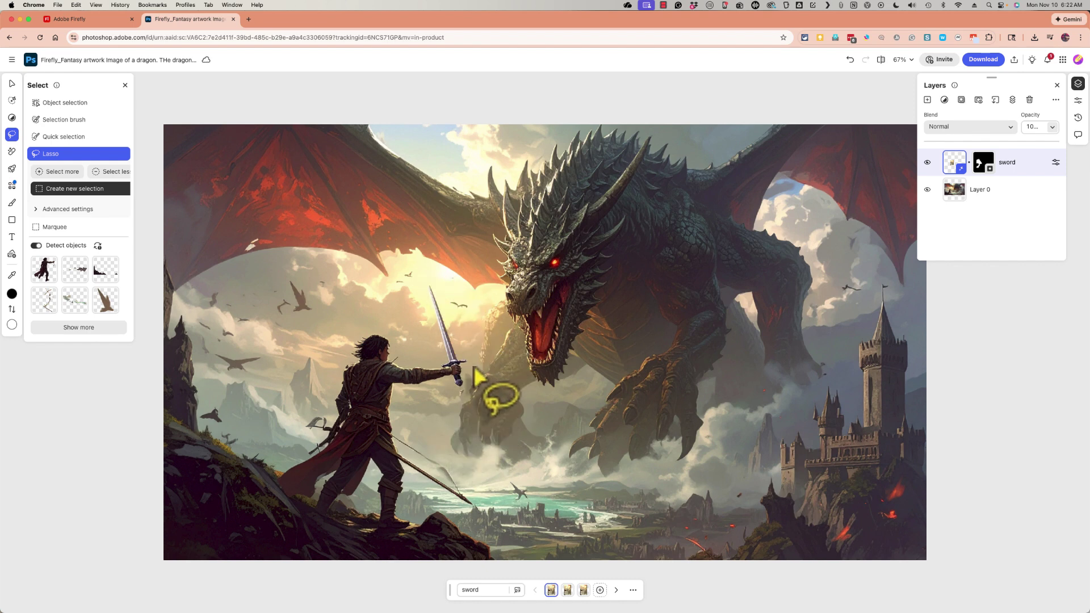
Step: Preview the second sword variation, then settle on the third, straighter-bladed one
click(568, 590)
click(584, 590)
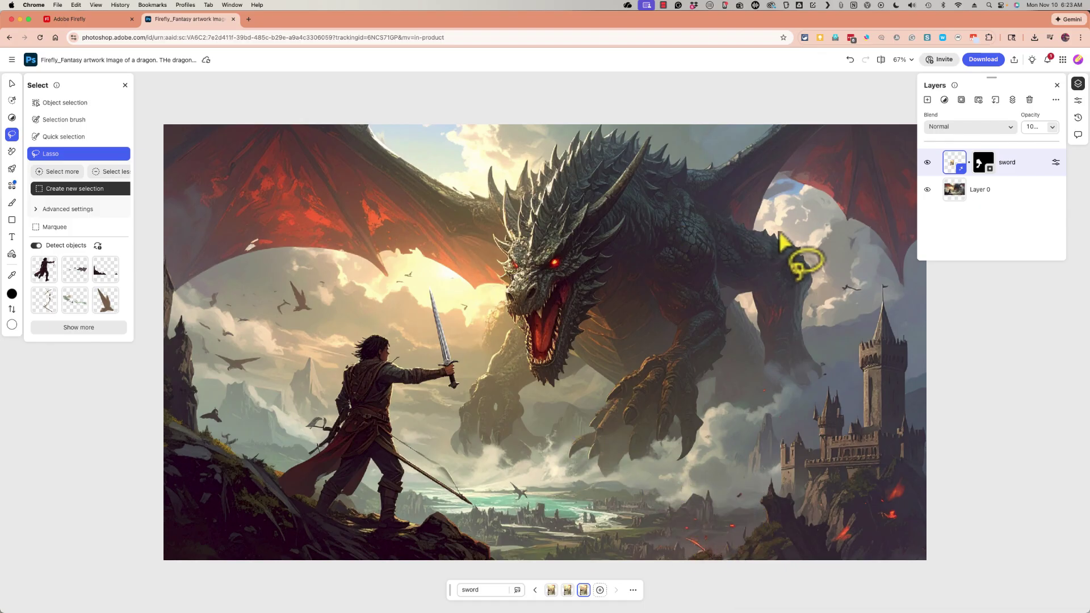
Step: Erase the small bird from the right sky, then download the sword artwork to the computer
mouse_move(863, 277)
mouse_down()
mouse_move(869, 288)
mouse_move(862, 278)
mouse_up()
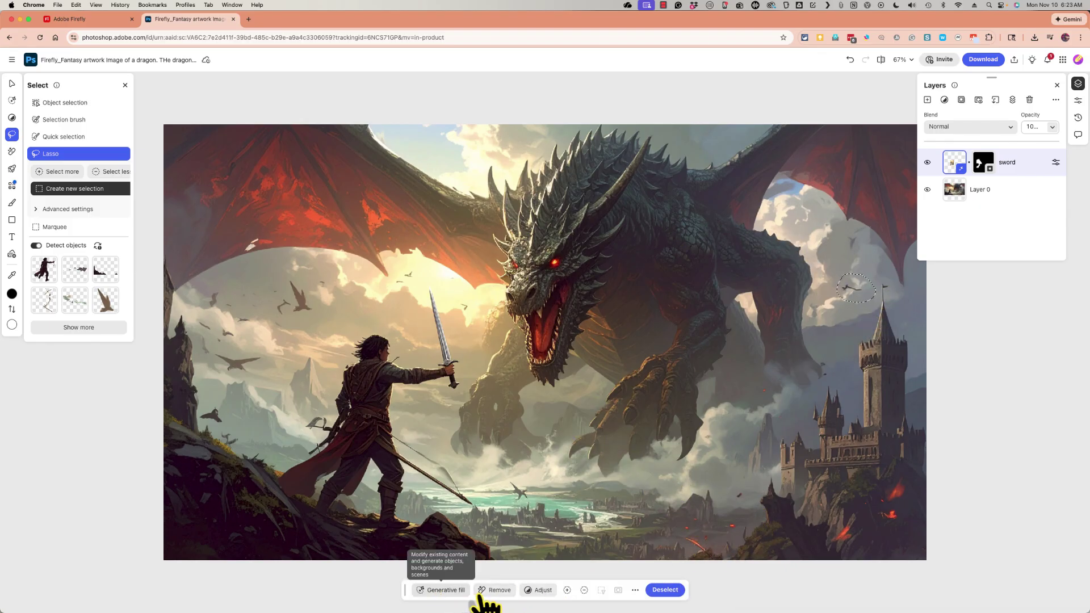
click(499, 590)
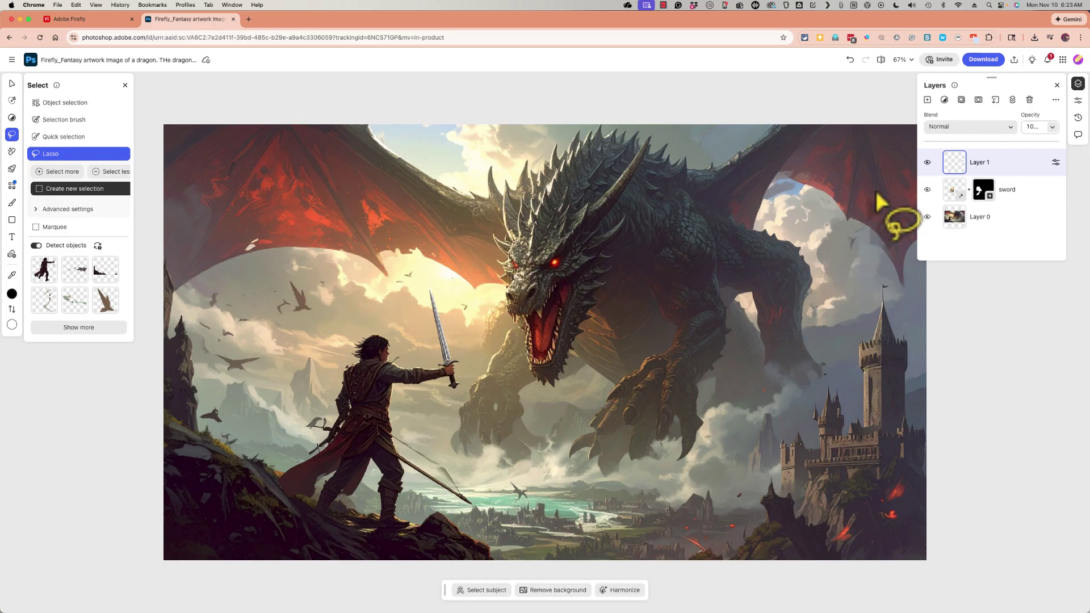
click(990, 60)
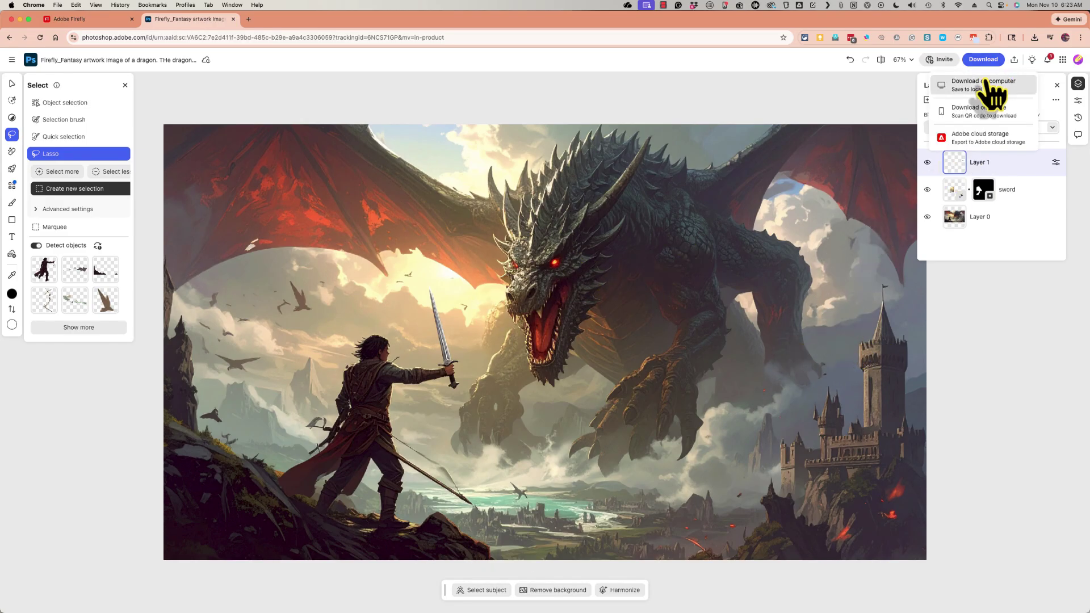
click(980, 85)
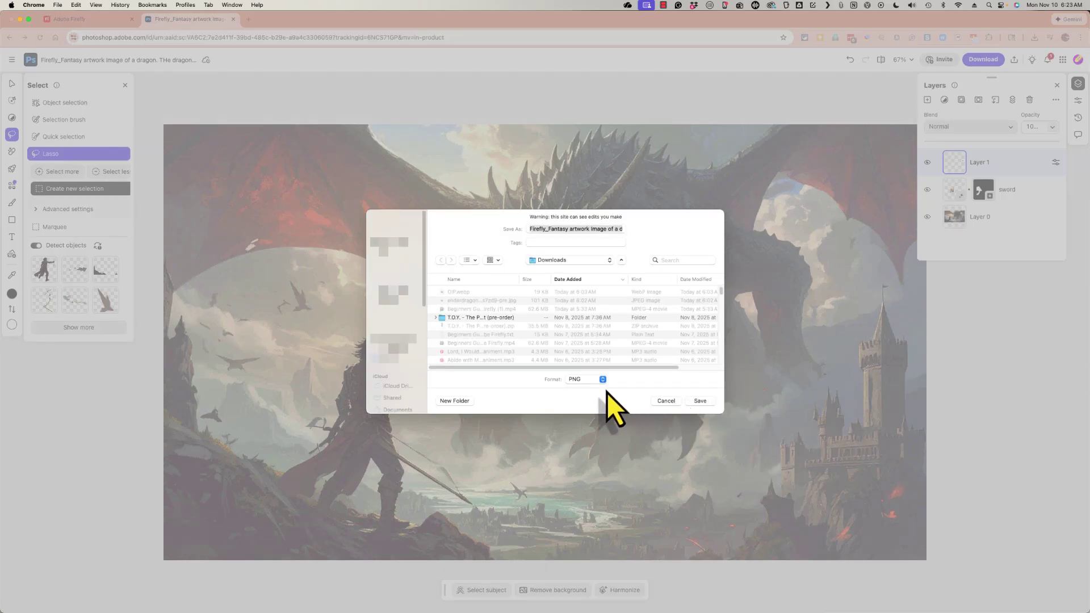
click(700, 401)
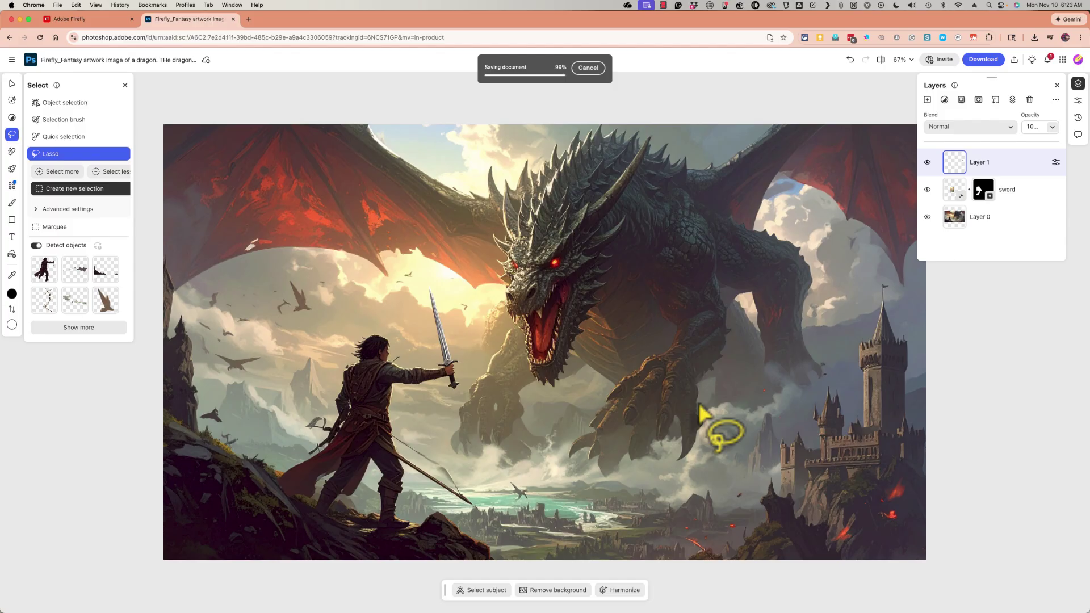
mouse_move(658, 602)
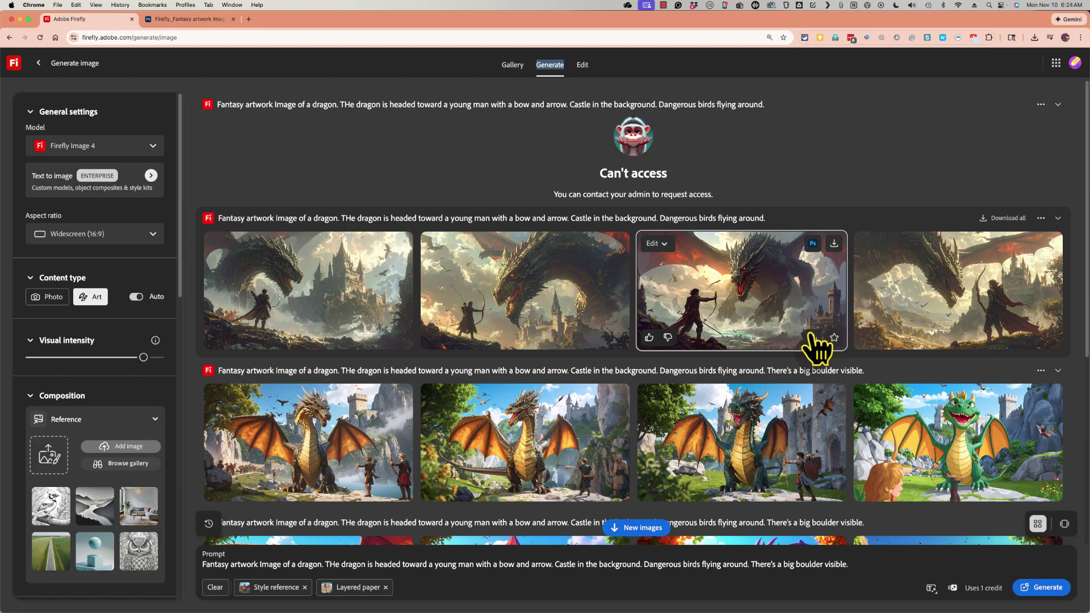
Step: Open the third bow-and-arrow dragon image in Adobe Express from its share menu
click(813, 338)
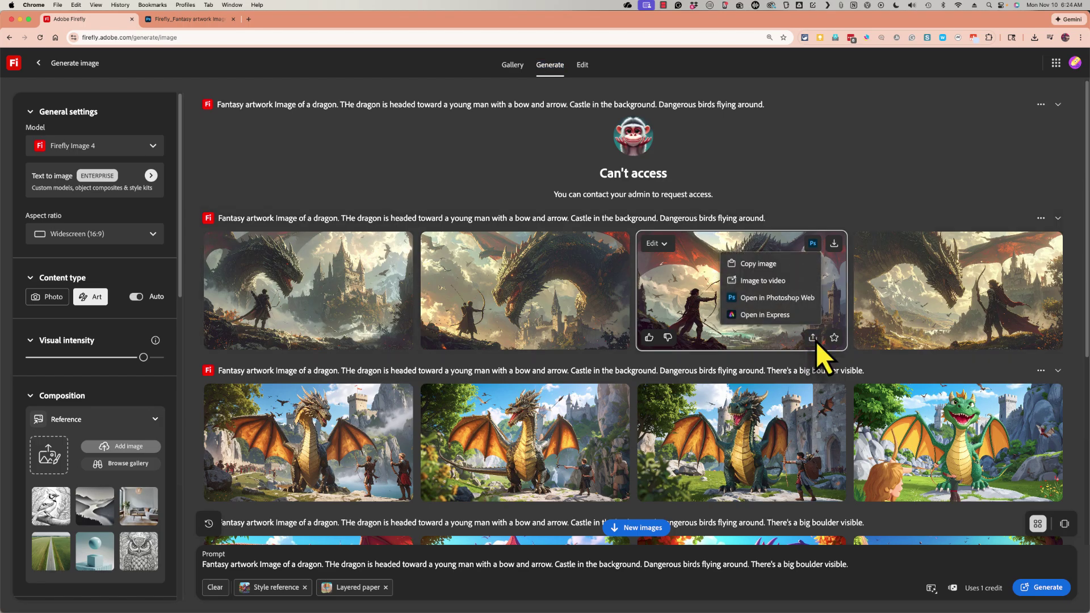
click(782, 318)
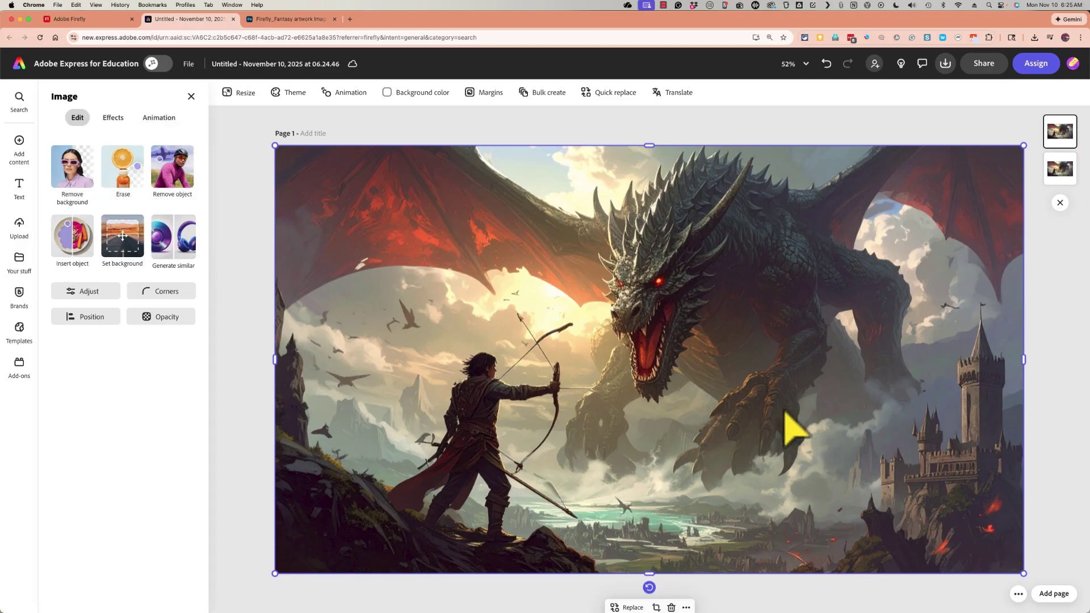
Step: Return to the Firefly tab, go to the Firefly home page, and create a new board
click(109, 22)
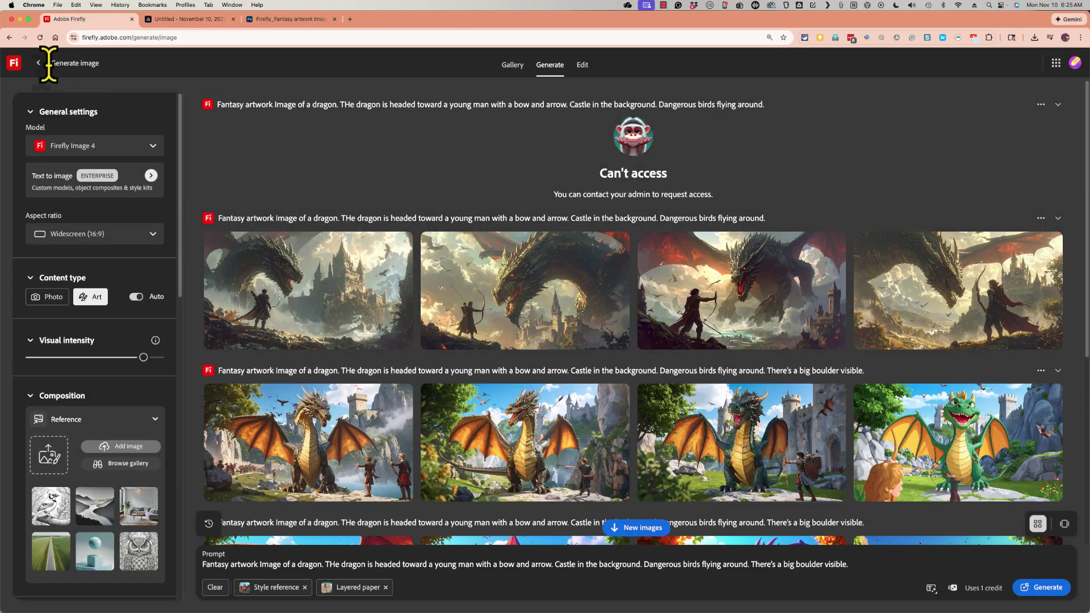
click(11, 63)
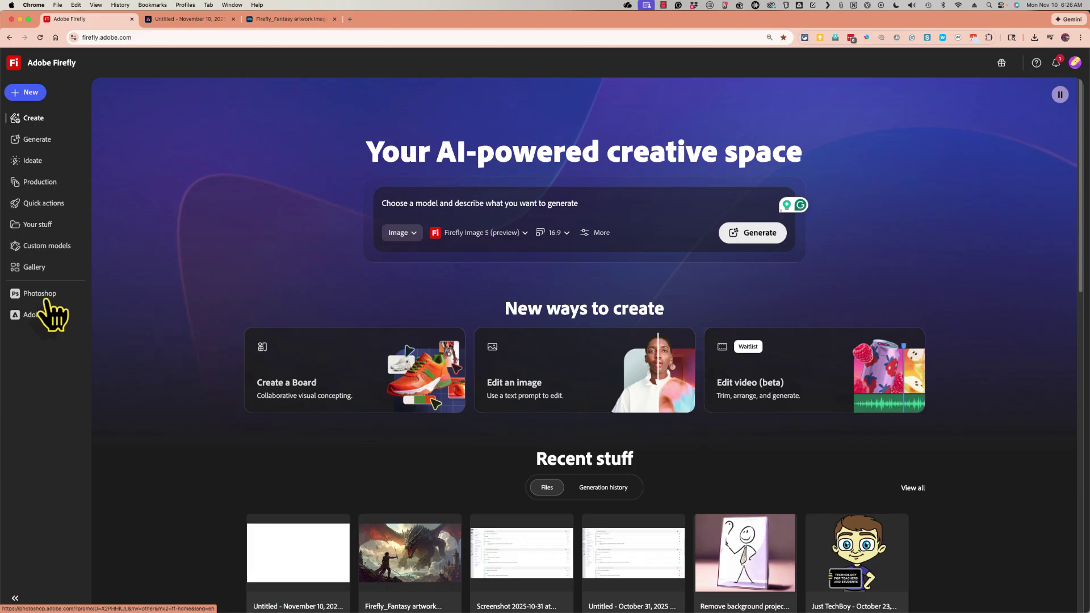
scroll(53, 127, down, 1)
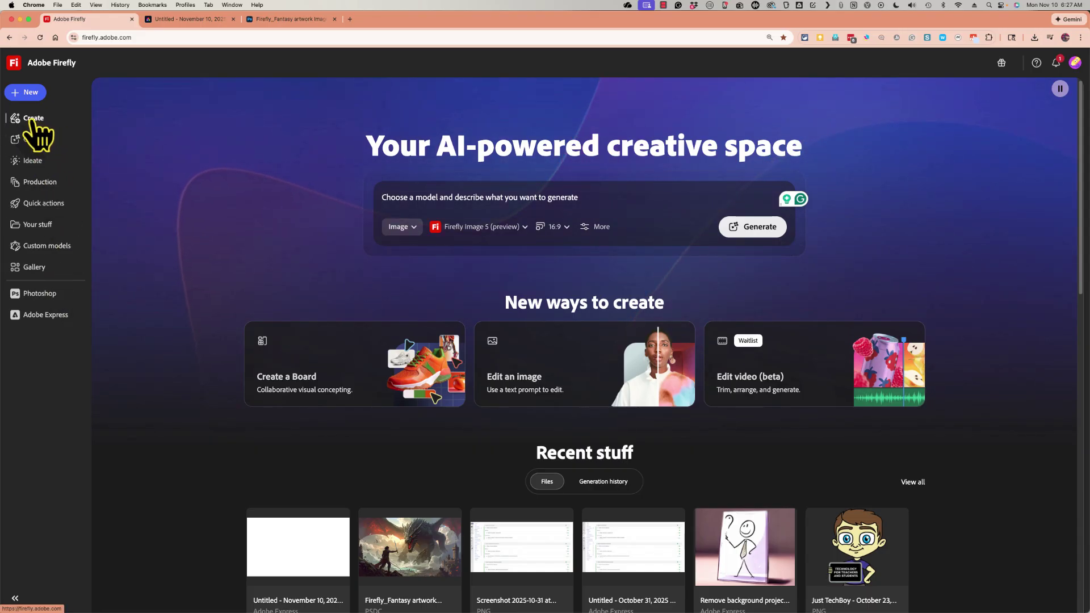
click(341, 390)
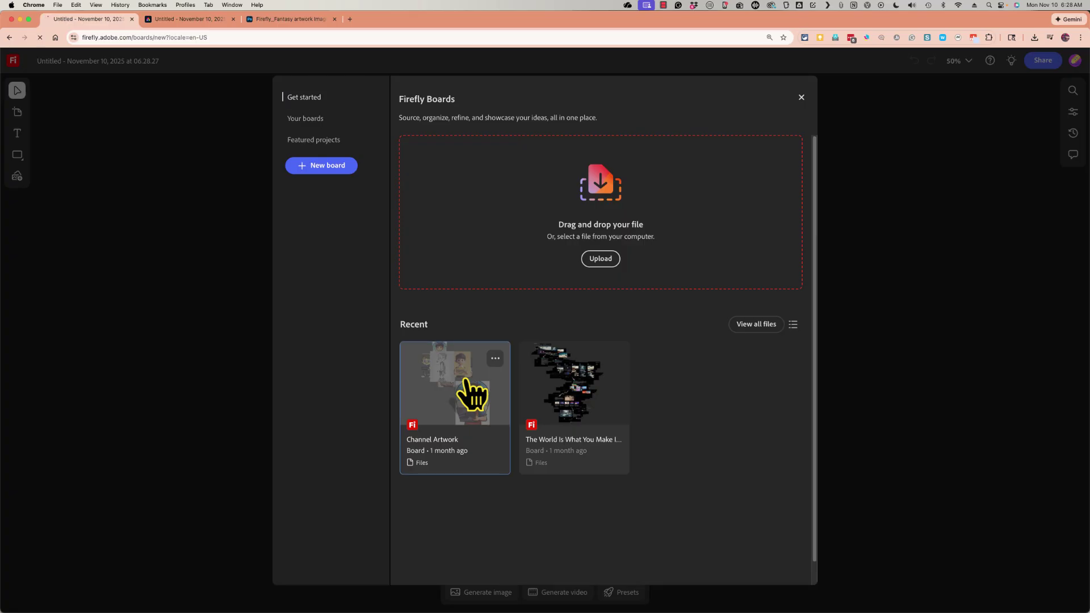
Step: Open Channel Artwork, allow local network access, and drag the logo, pencil-sketch and yellow boy images apart
click(465, 379)
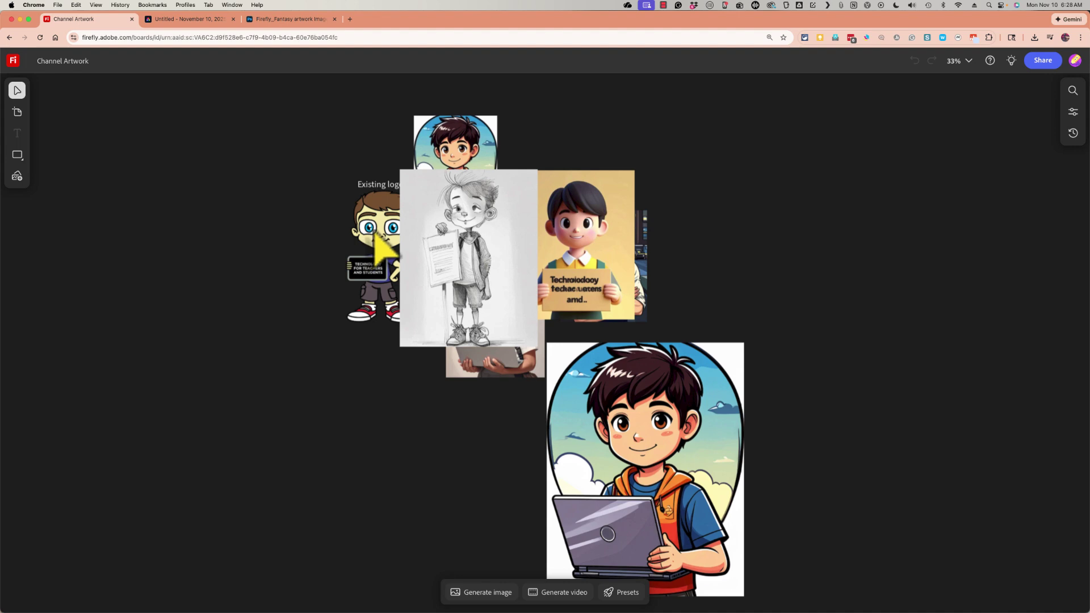
click(338, 244)
drag(400, 239, 358, 244)
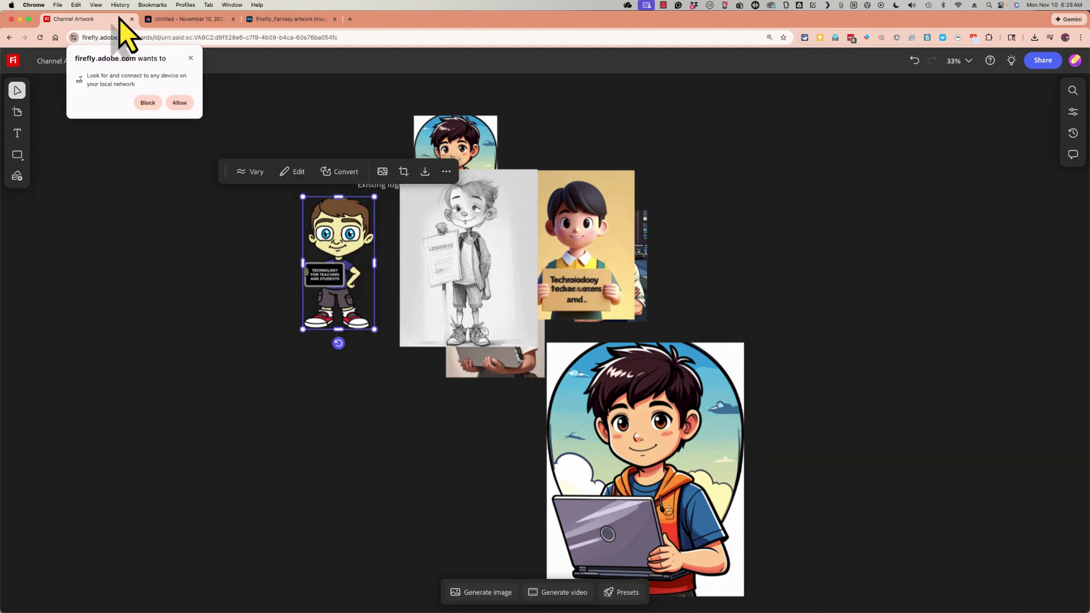
click(180, 103)
drag(531, 218, 461, 411)
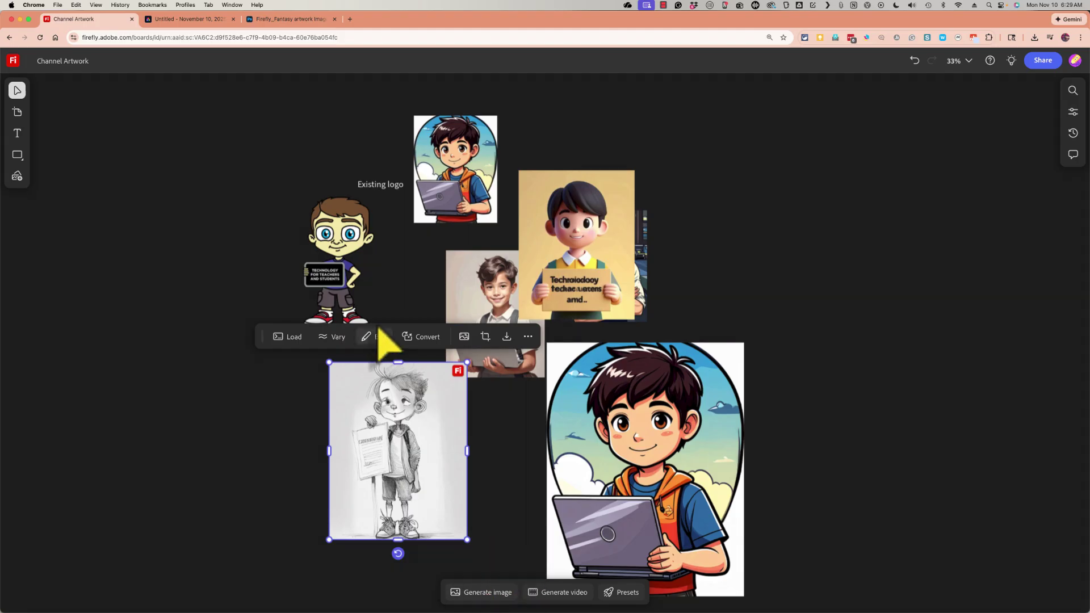
click(357, 244)
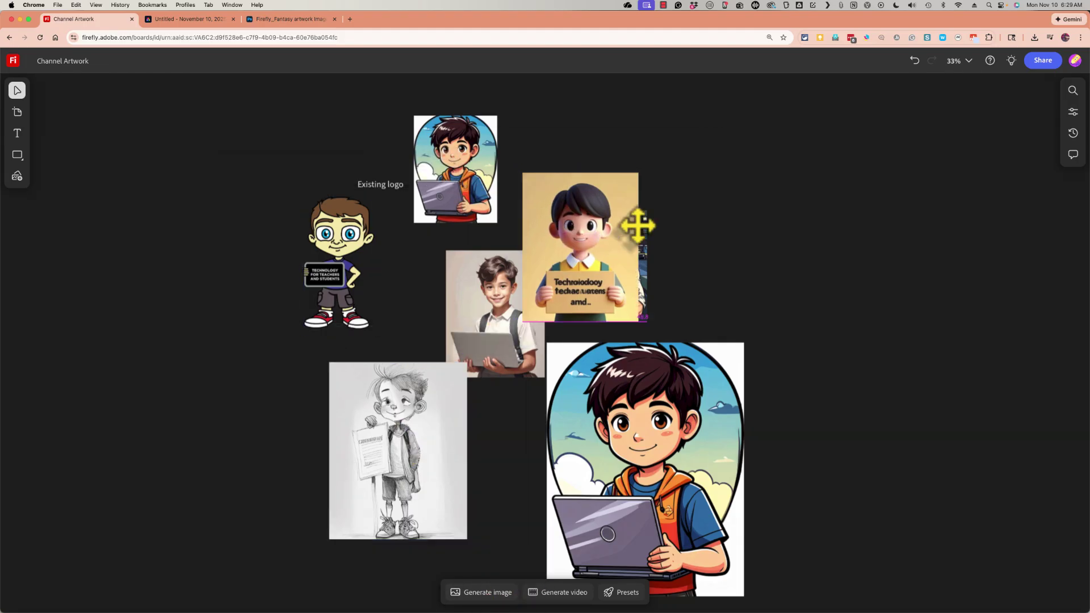
drag(638, 224, 779, 211)
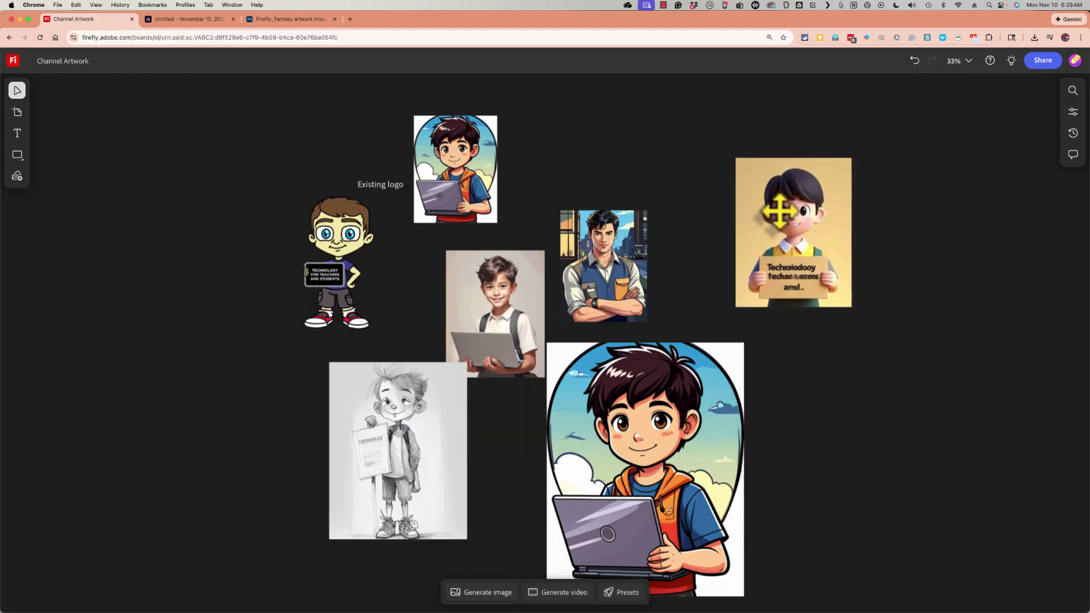
click(352, 237)
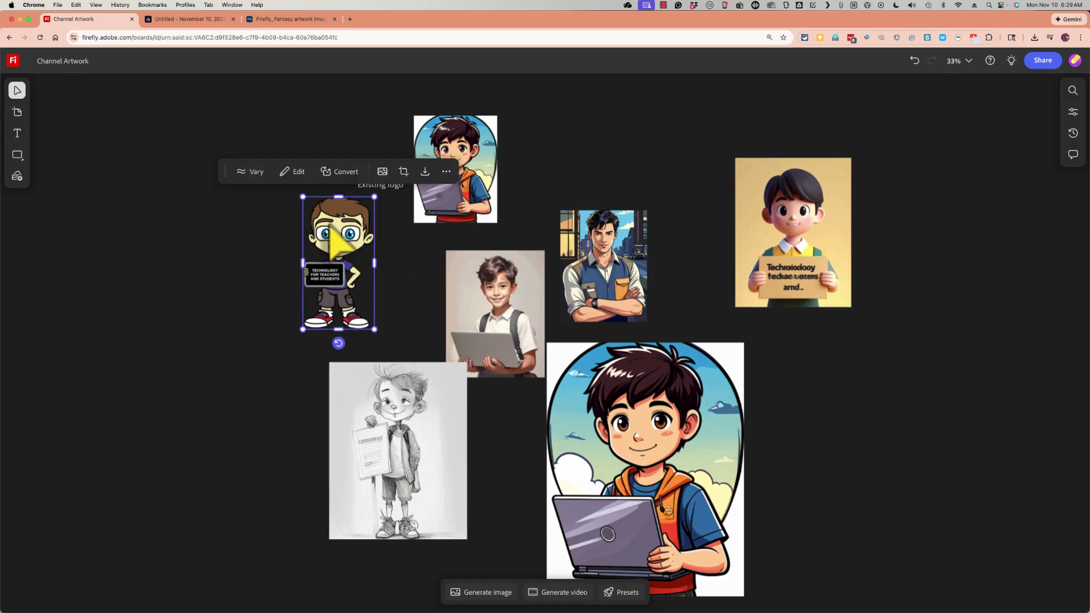
Step: Generate a Make like this variation grid from the logo and place it as Artboard #1
click(249, 173)
click(275, 200)
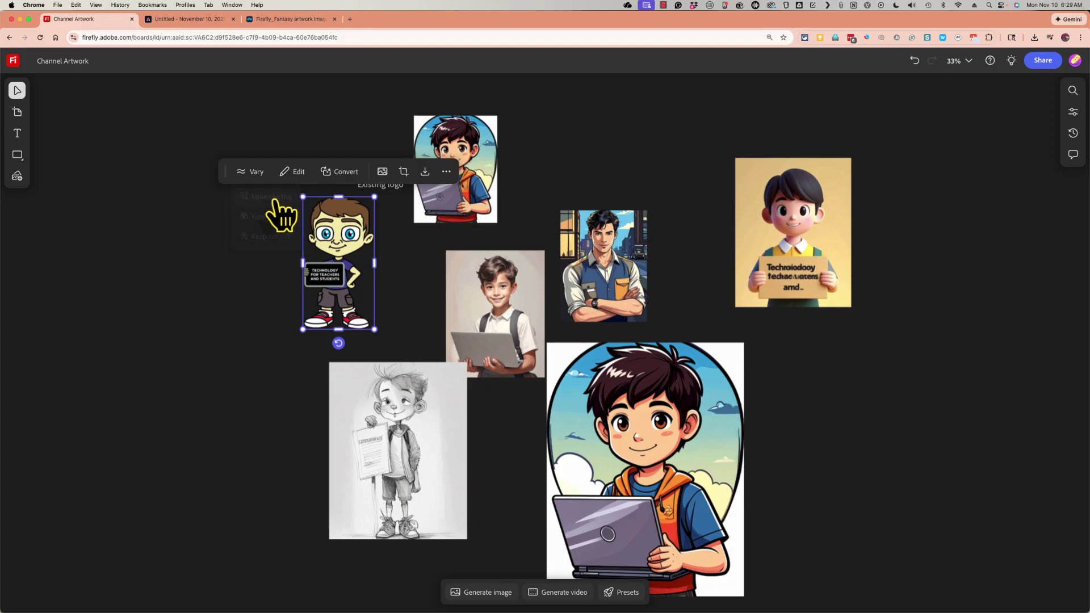
click(624, 444)
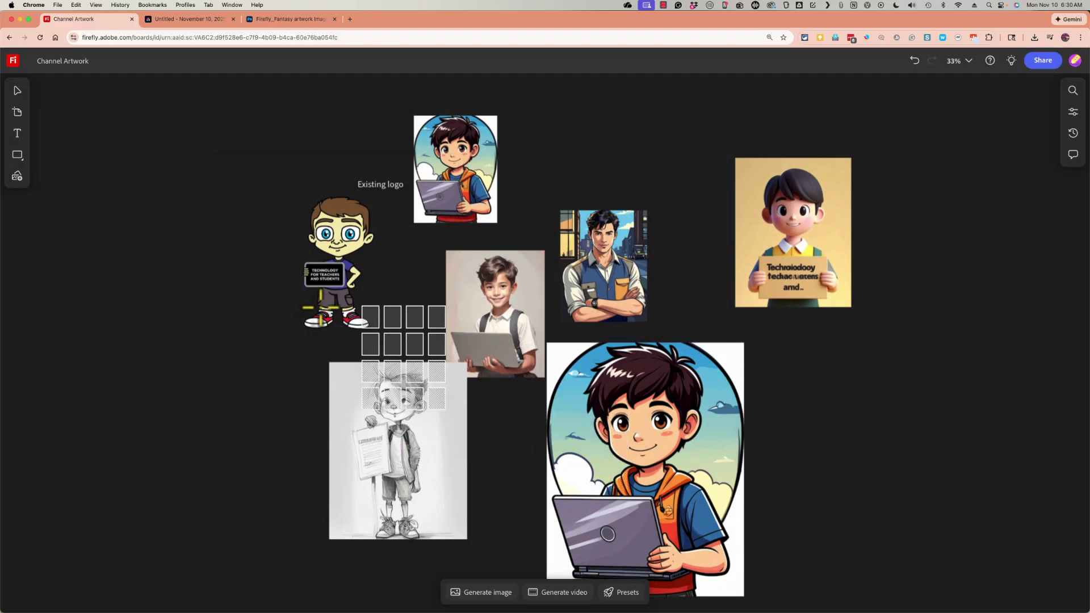
click(145, 326)
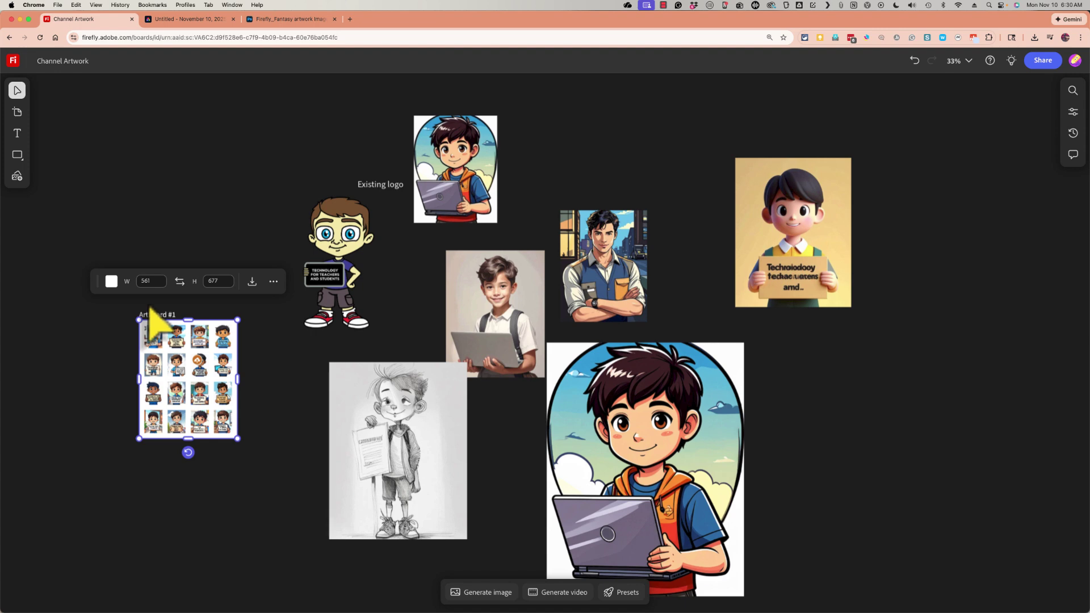
Step: Pull two variations out of the grid, enlarge them, and move one to the lower left
drag(200, 337, 202, 287)
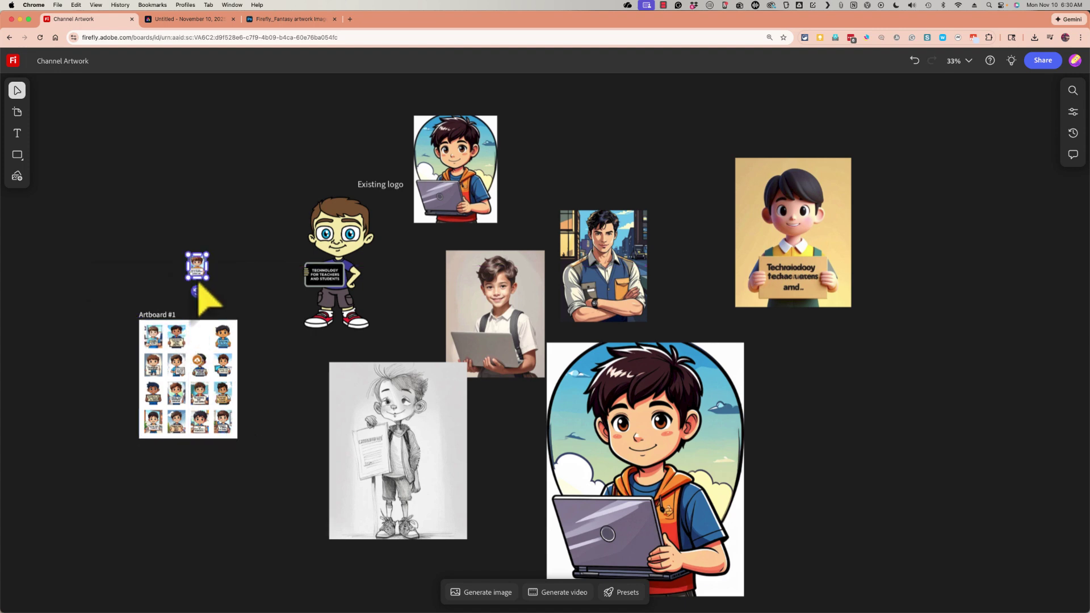
drag(193, 248, 45, 118)
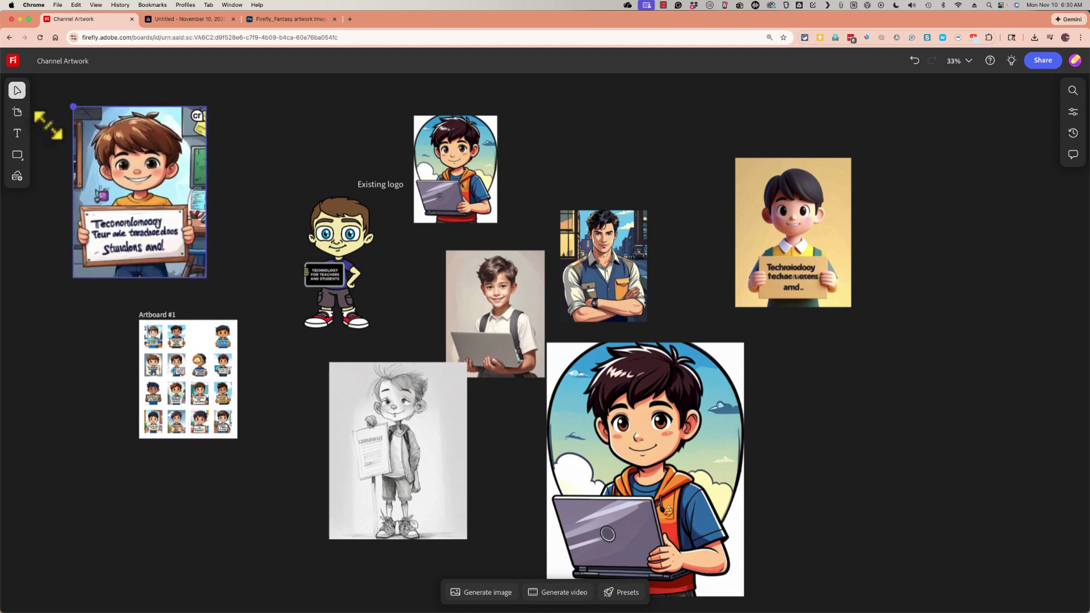
drag(153, 365, 219, 471)
drag(258, 422, 453, 318)
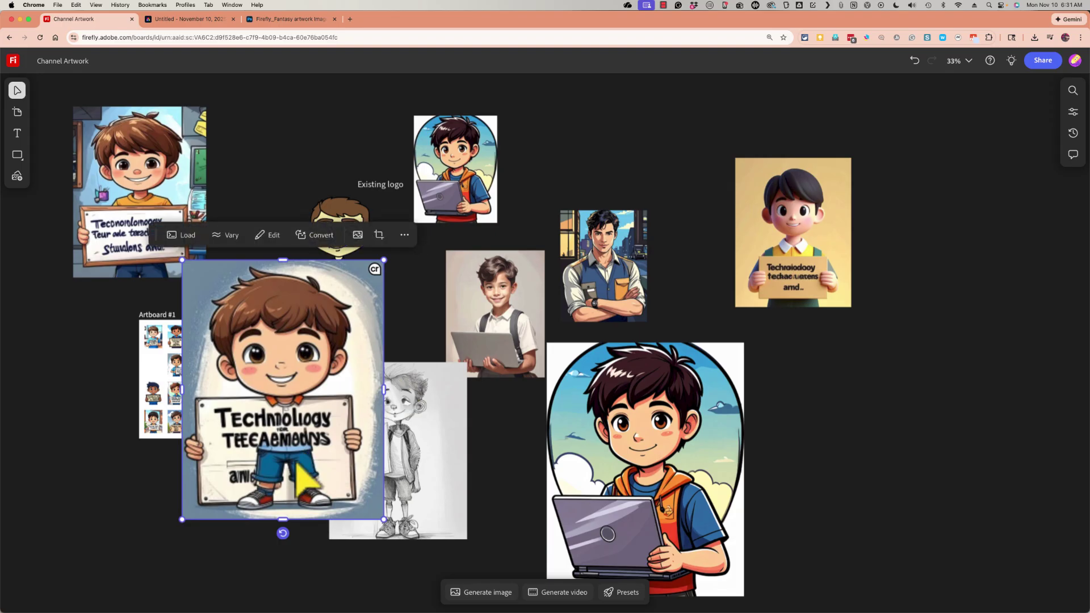
drag(287, 461, 245, 535)
click(329, 260)
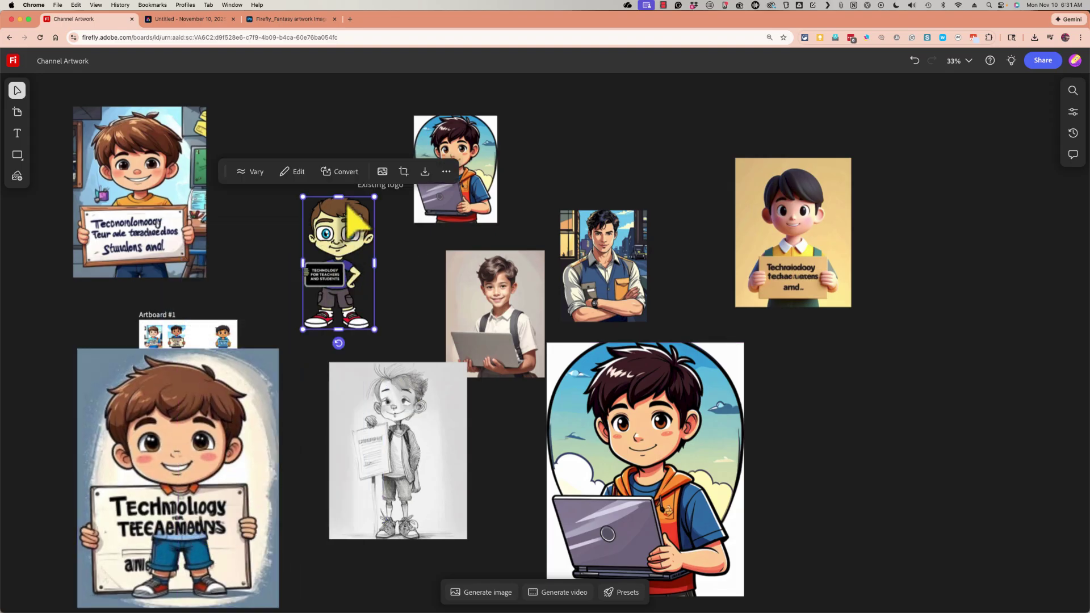
click(344, 172)
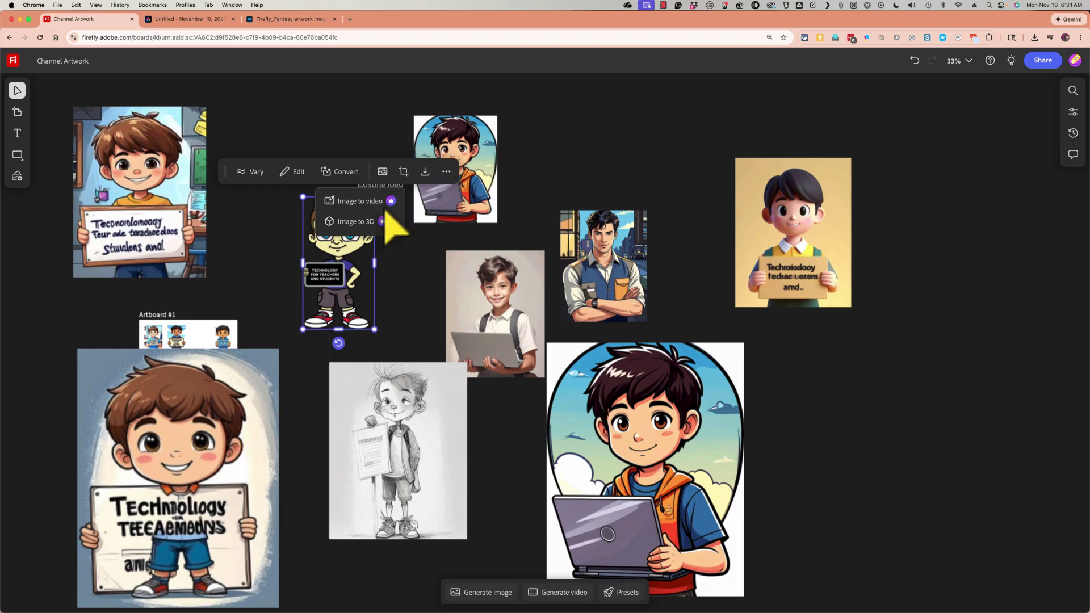
click(406, 274)
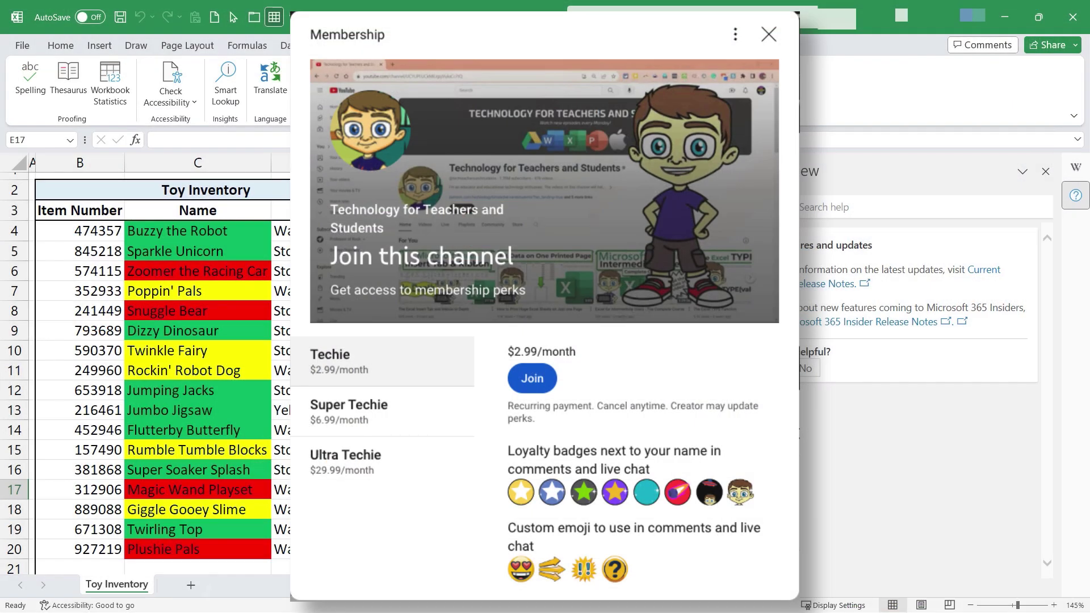
scroll(690, 427, down, 3)
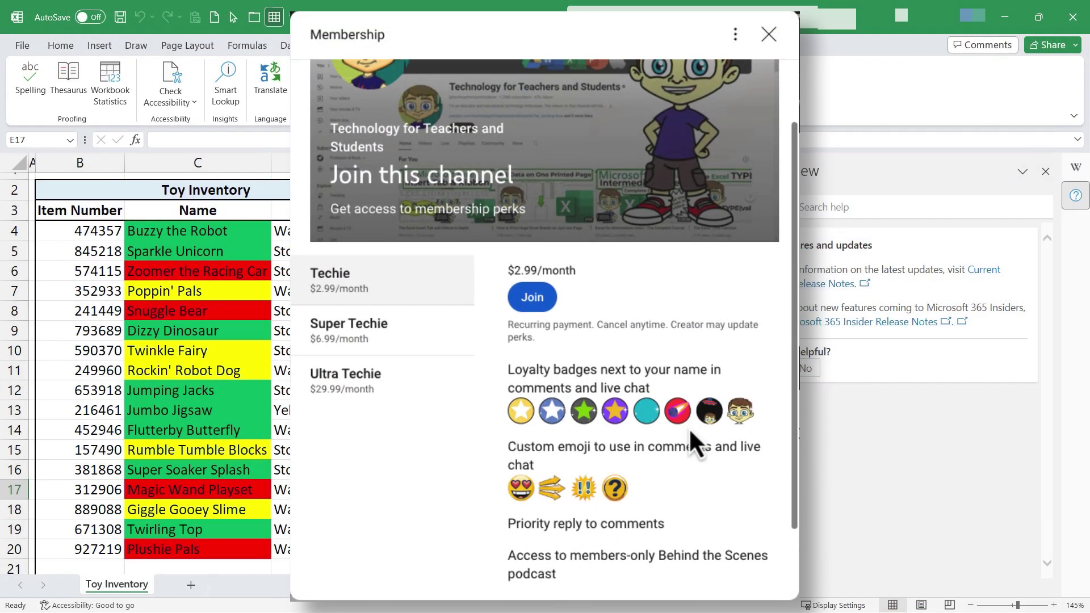
scroll(689, 427, up, 3)
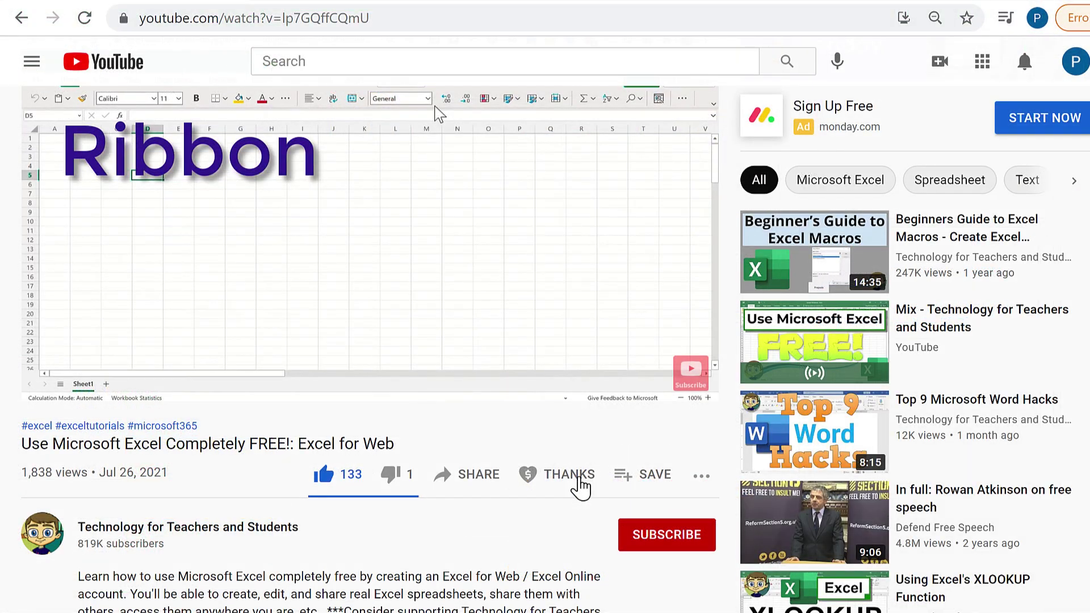
click(579, 487)
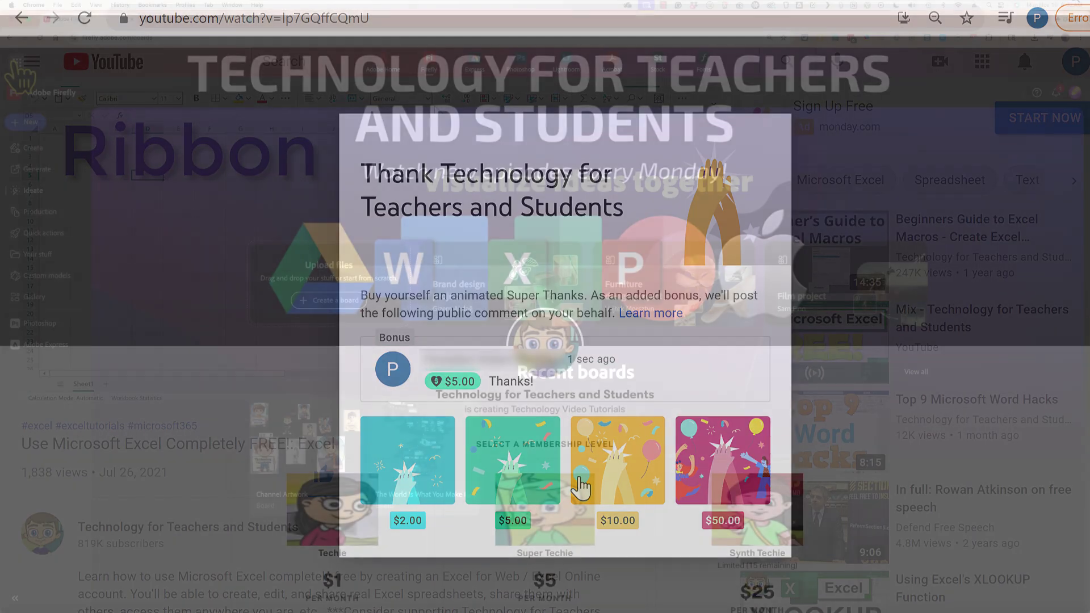